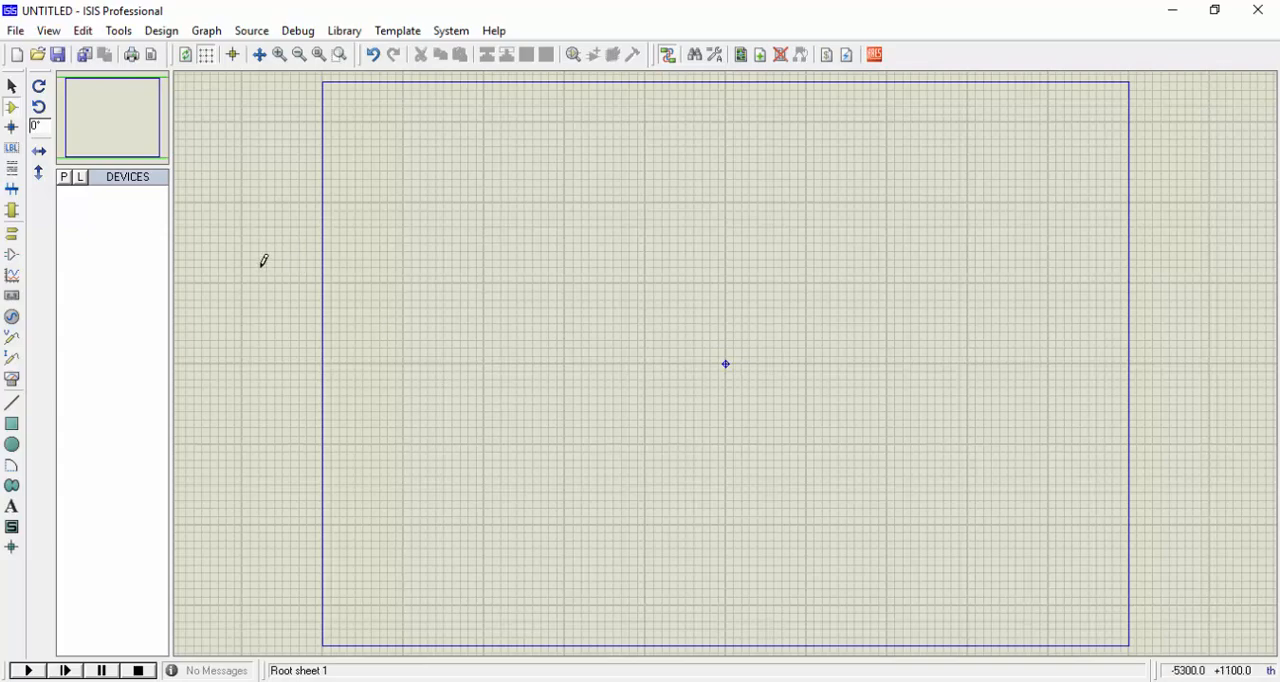
# Step: Pick the 741 op-amp from the component library into the device list
pyautogui.click(64, 177)
pyautogui.write('741')
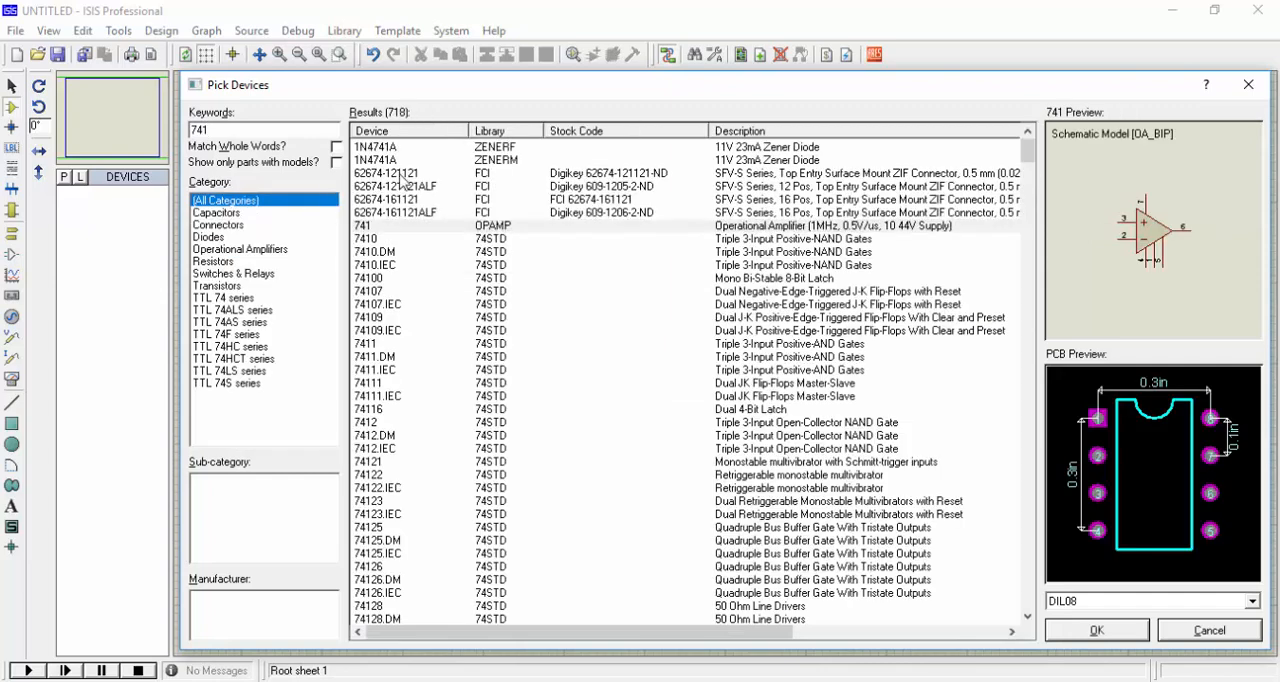
pyautogui.doubleClick(393, 226)
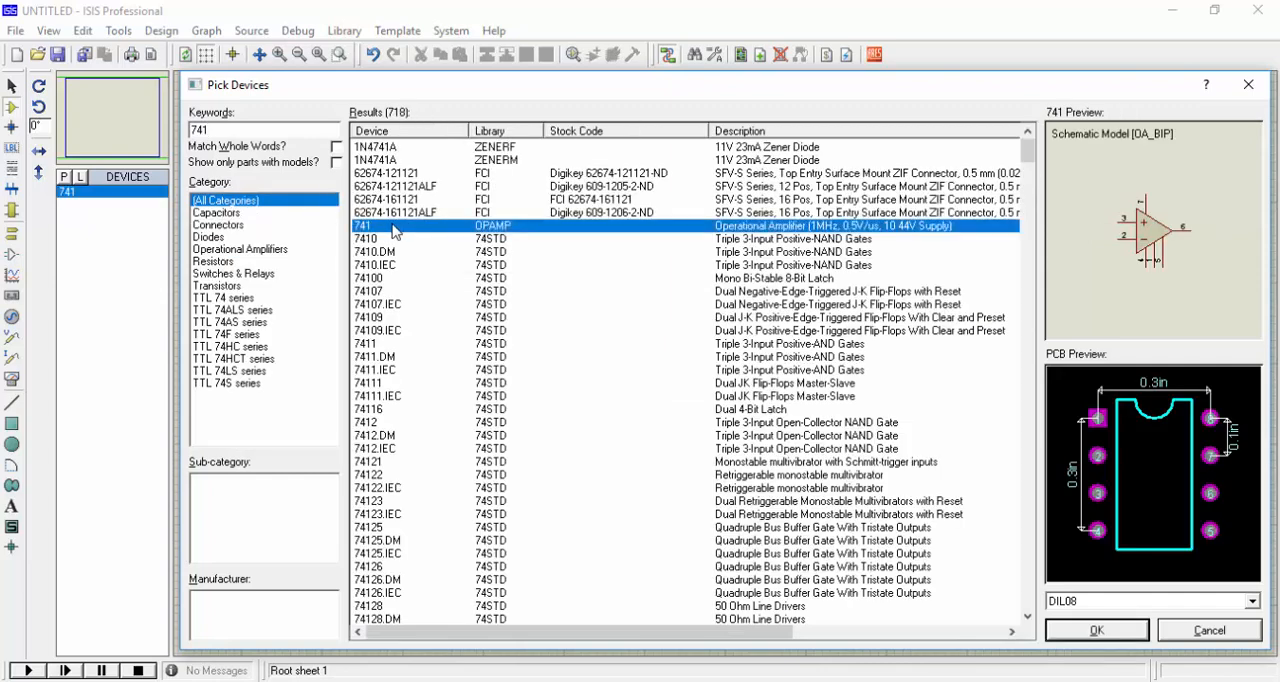
# Step: Add a MINRES10K resistor from Resistors > 0.6W Metal Film and keep both parts
pyautogui.moveTo(218, 130); pyautogui.dragTo(178, 130)
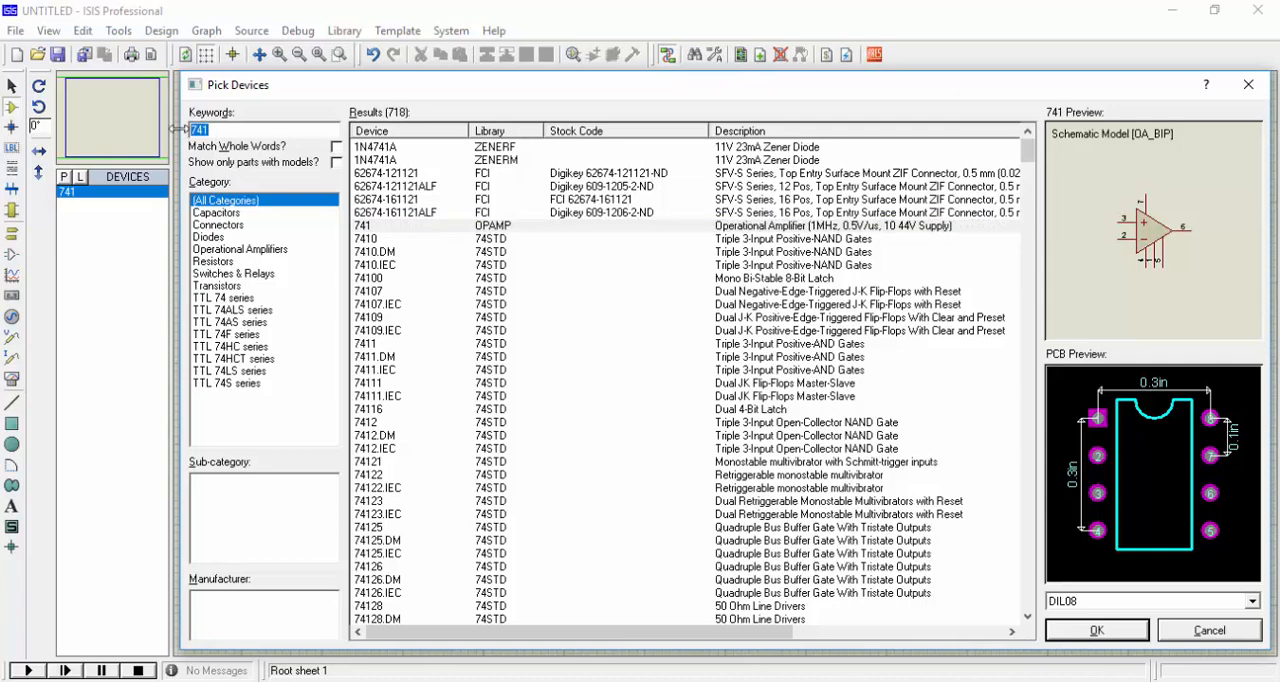
pyautogui.write('res')
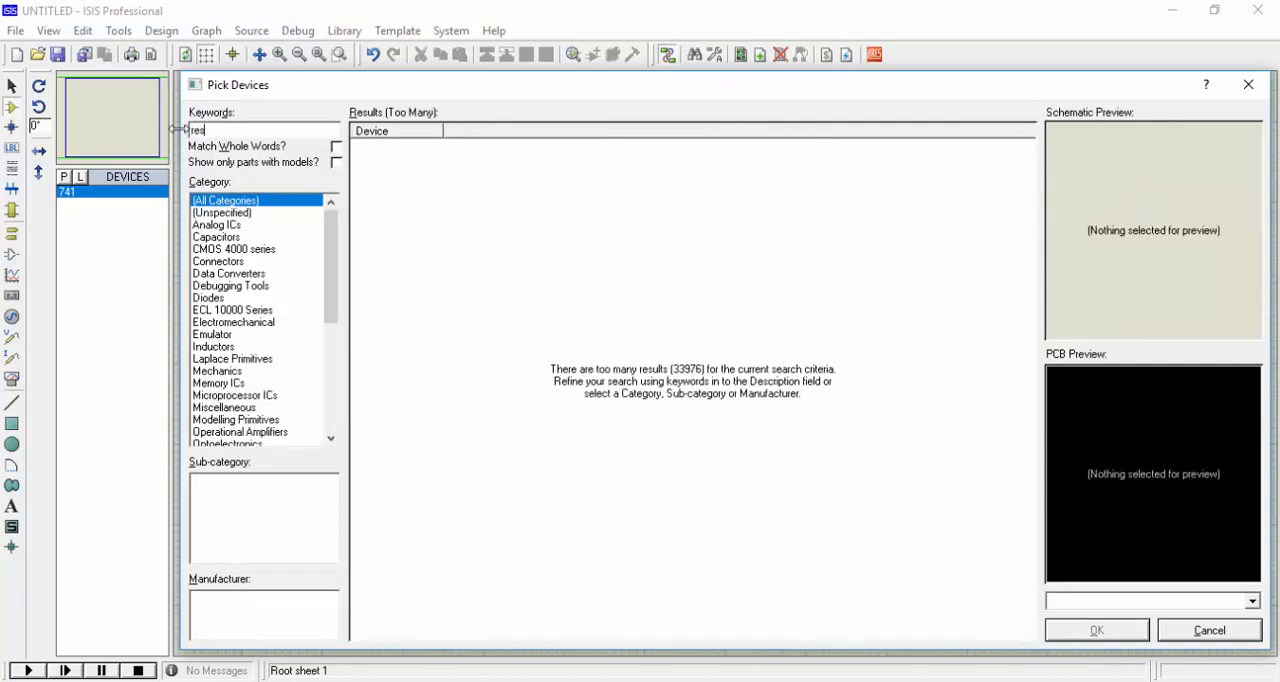
pyautogui.write('is')
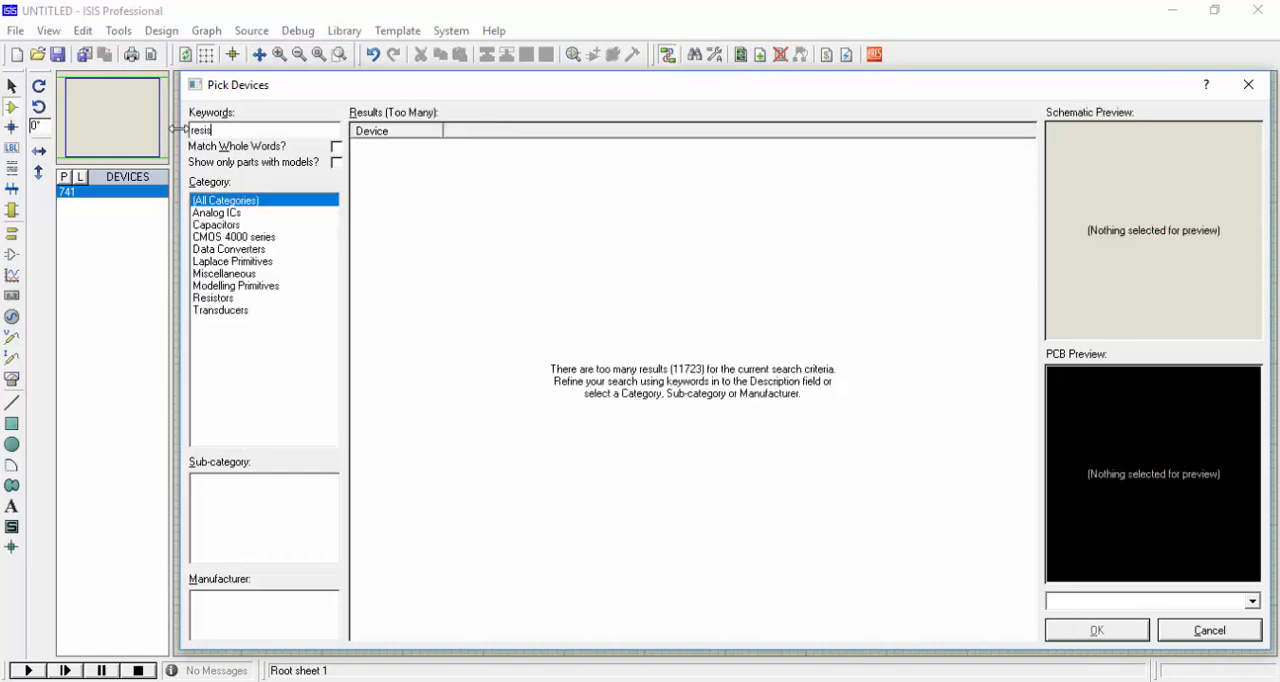
pyautogui.write('t')
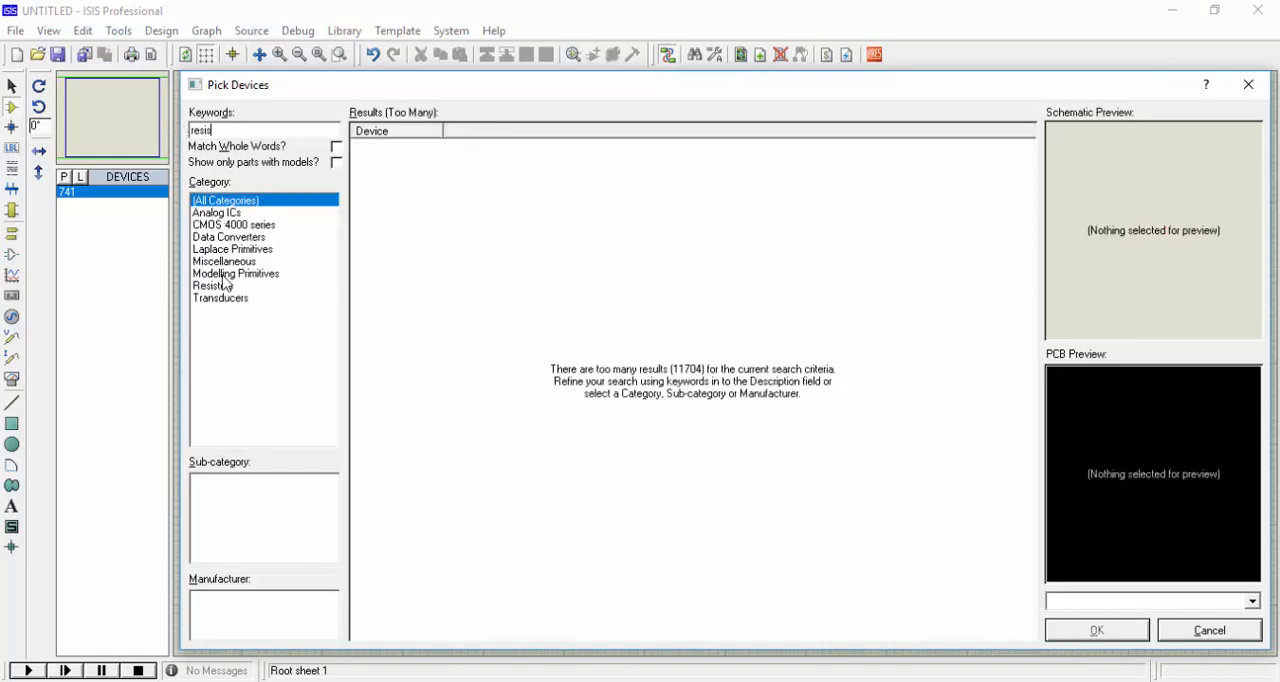
pyautogui.click(222, 286)
pyautogui.click(229, 493)
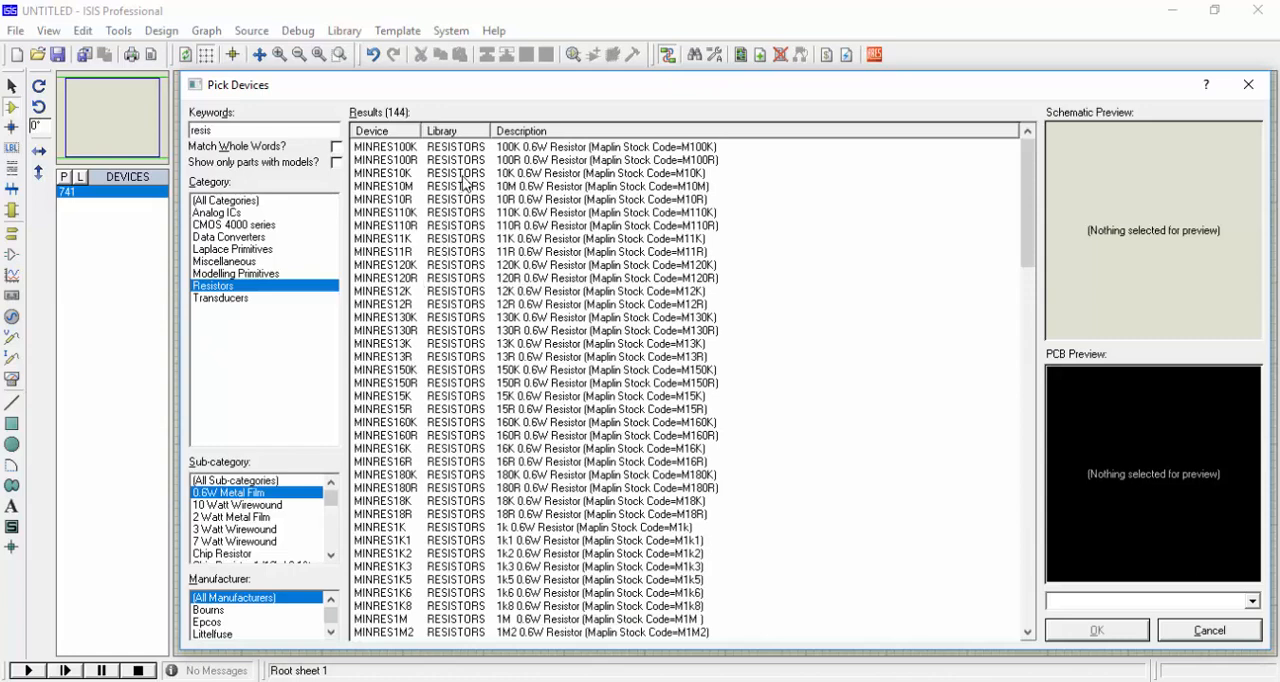
pyautogui.doubleClick(465, 176)
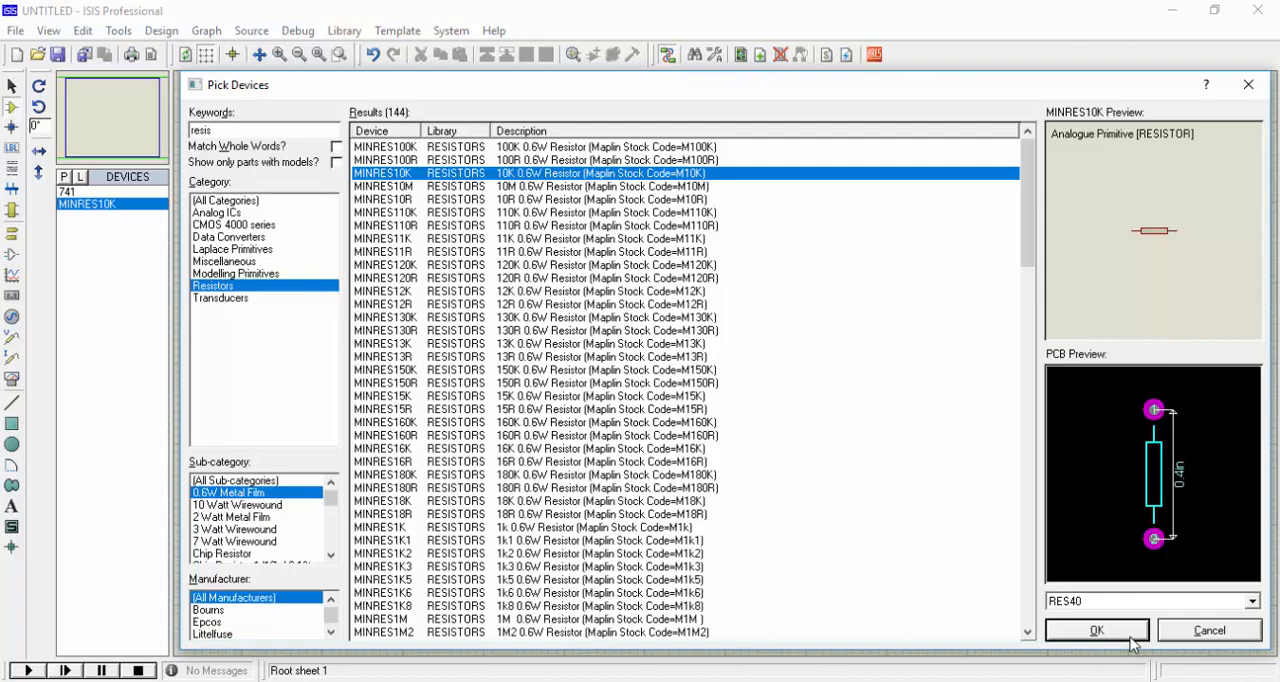
pyautogui.click(1097, 631)
# Step: Place the 741 op-amp U1 near the centre of the sheet
pyautogui.click(87, 191)
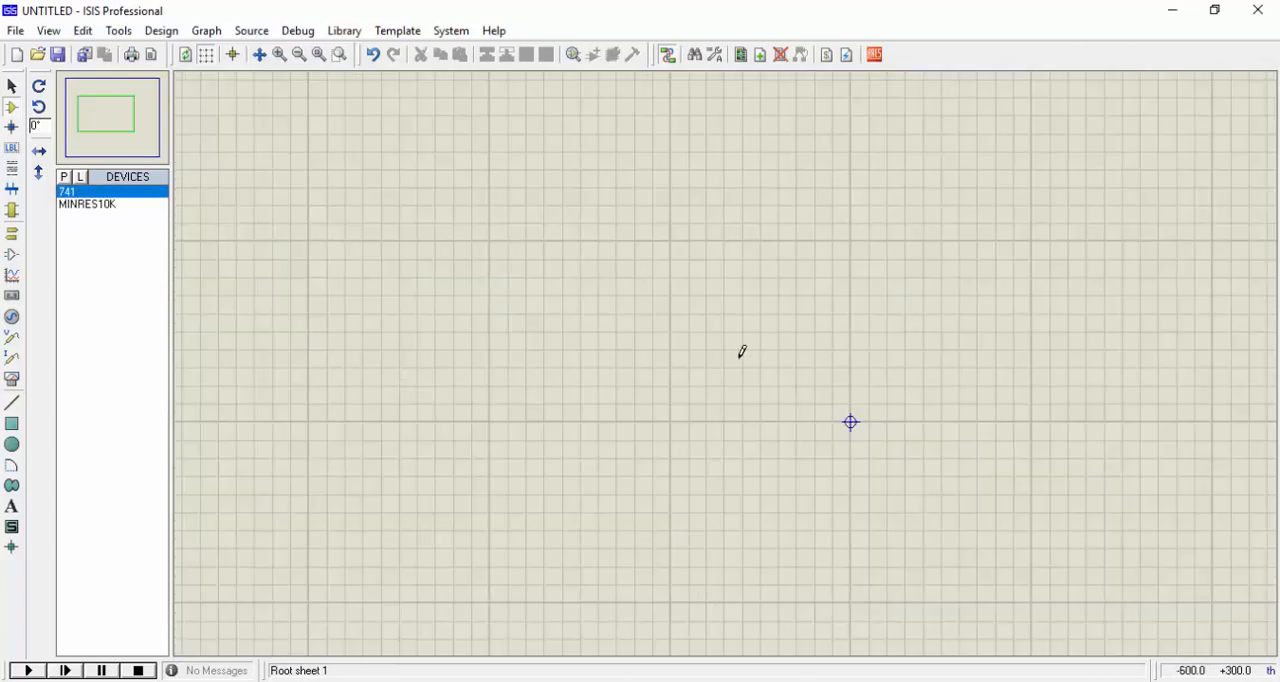
pyautogui.click(725, 310)
pyautogui.click(648, 296)
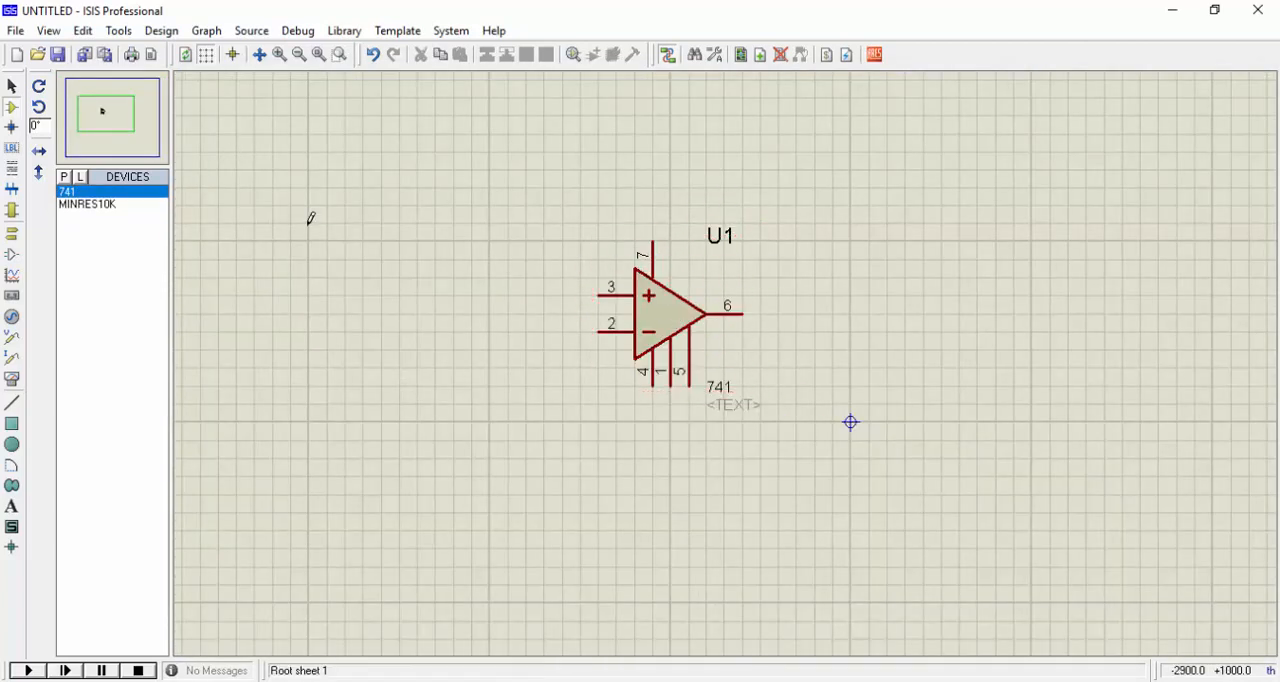
# Step: Place a vertical 10k resistor R1 left of U1 and wire it to pin 2
pyautogui.click(87, 204)
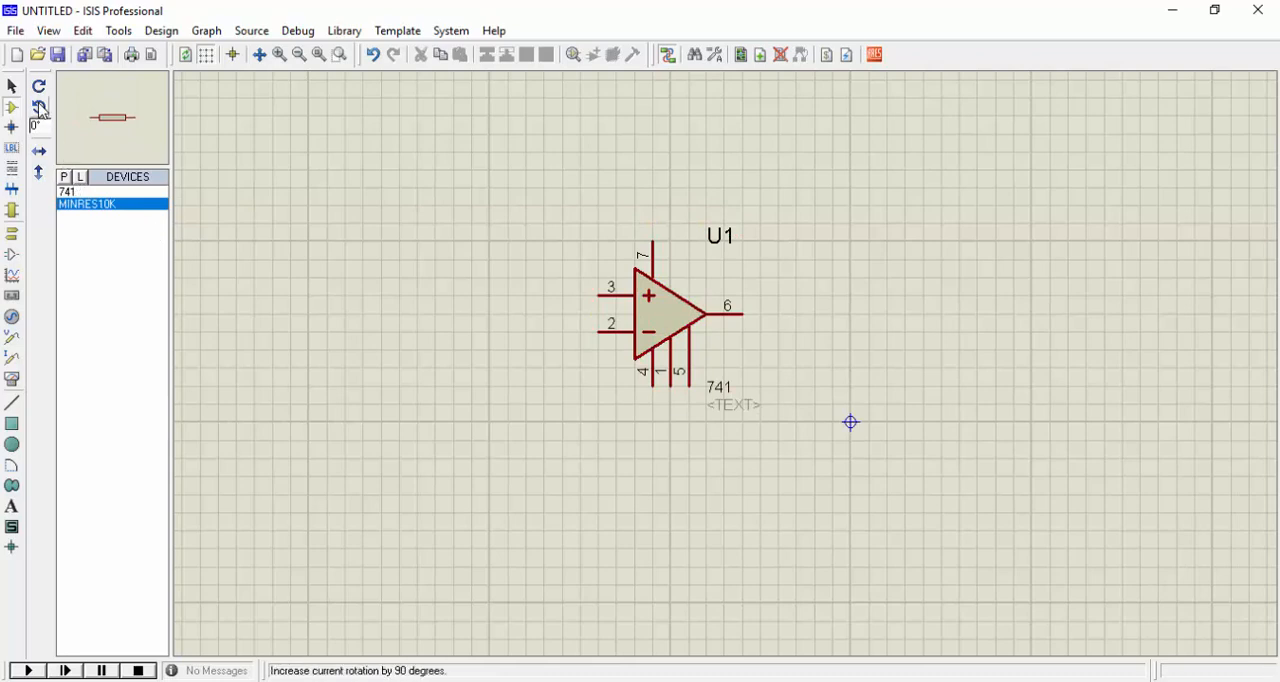
pyautogui.click(39, 106)
pyautogui.click(543, 385)
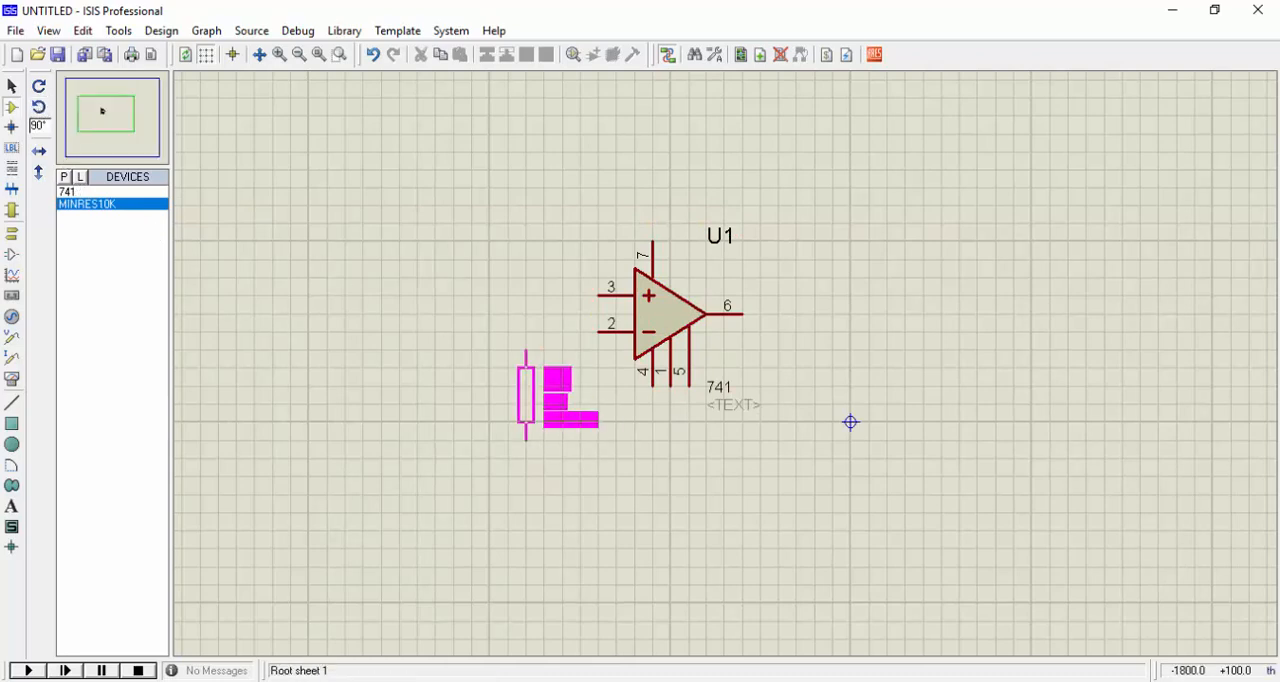
pyautogui.click(527, 395)
pyautogui.click(527, 345)
pyautogui.click(600, 330)
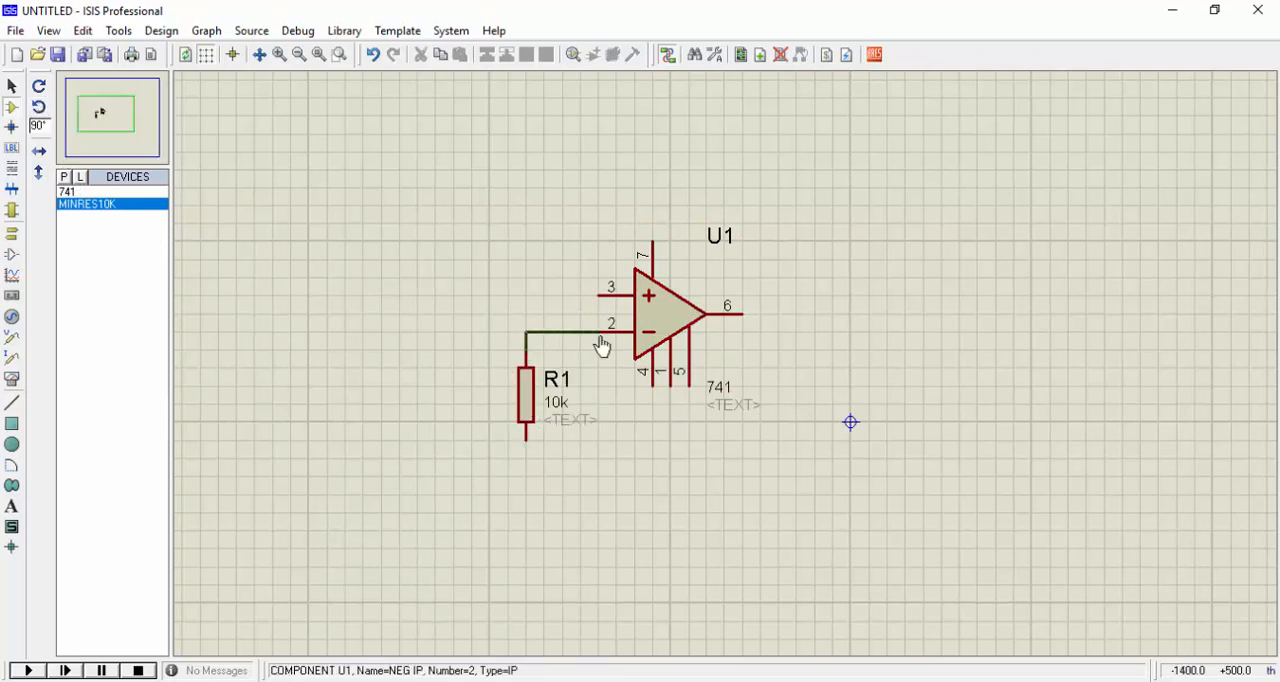
# Step: Place a horizontal resistor R2 above the op-amp
pyautogui.click(39, 86)
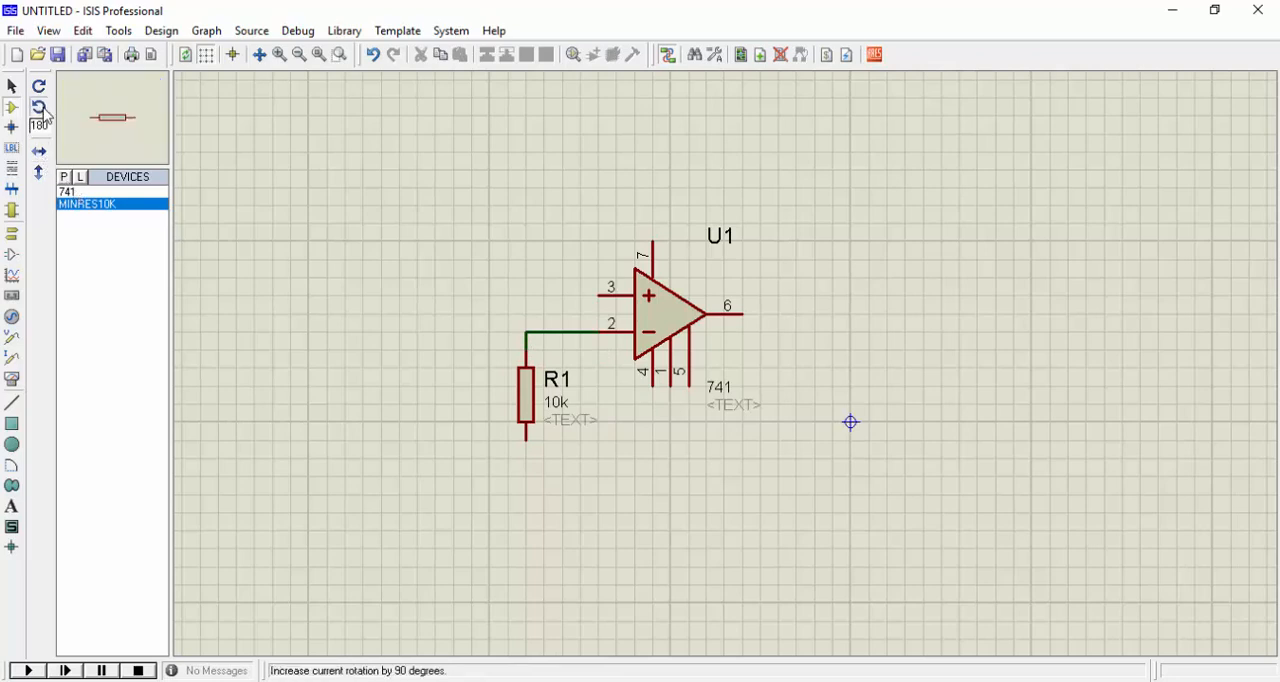
pyautogui.click(660, 160)
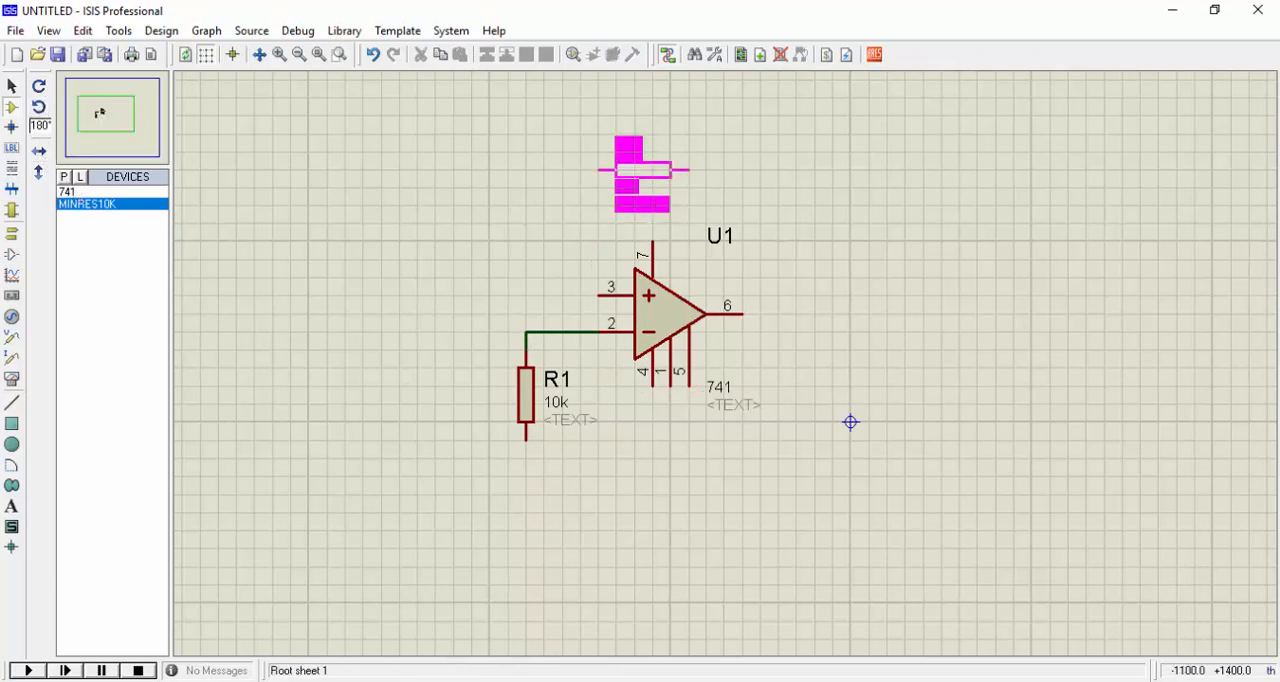
pyautogui.click(655, 175)
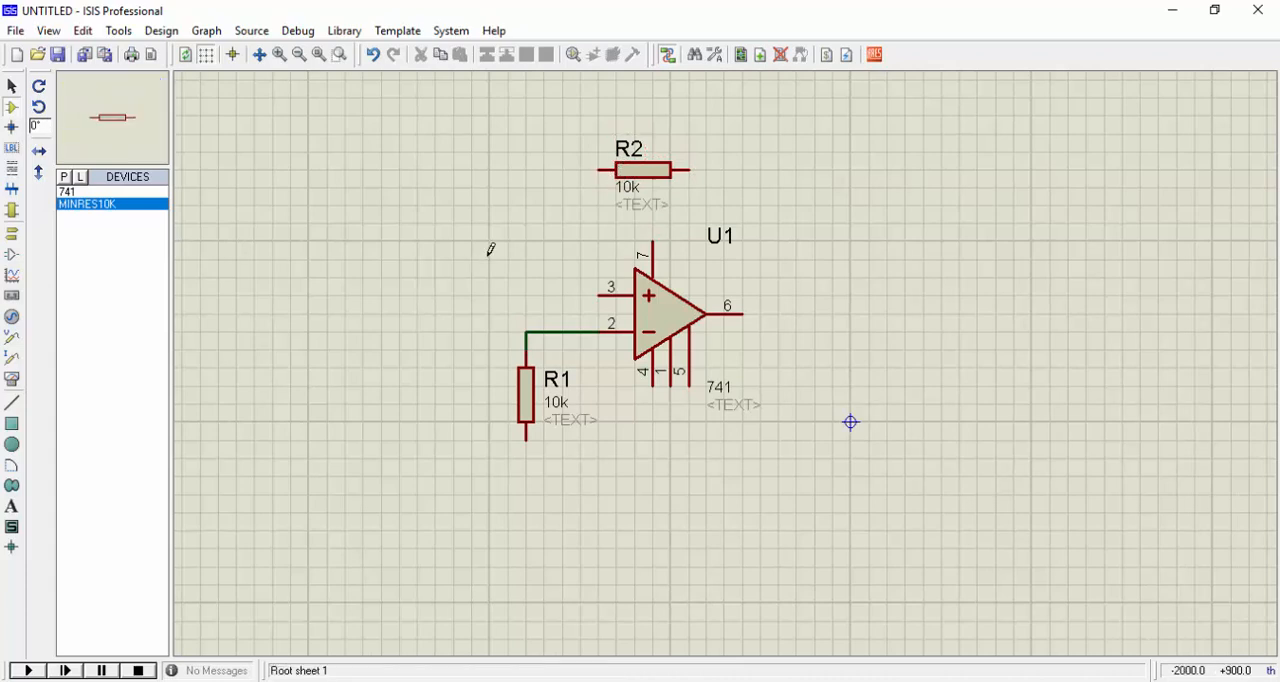
# Step: Ground op-amp pin 4 below U1 and ground pin 3 from the left
pyautogui.click(12, 233)
pyautogui.click(80, 253)
pyautogui.click(655, 420)
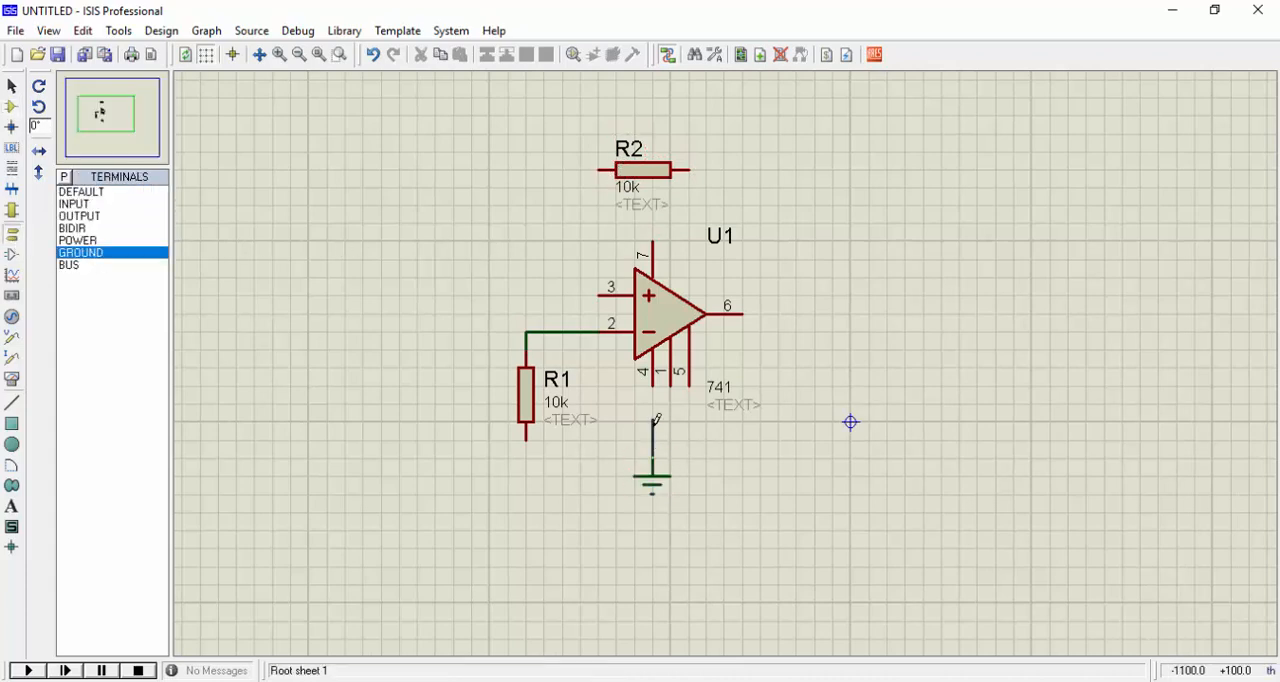
pyautogui.click(455, 310)
pyautogui.click(455, 290)
pyautogui.click(585, 295)
pyautogui.click(12, 253)
# Step: Add a generator feeding R1's bottom end and another on supply pin 7
pyautogui.click(66, 191)
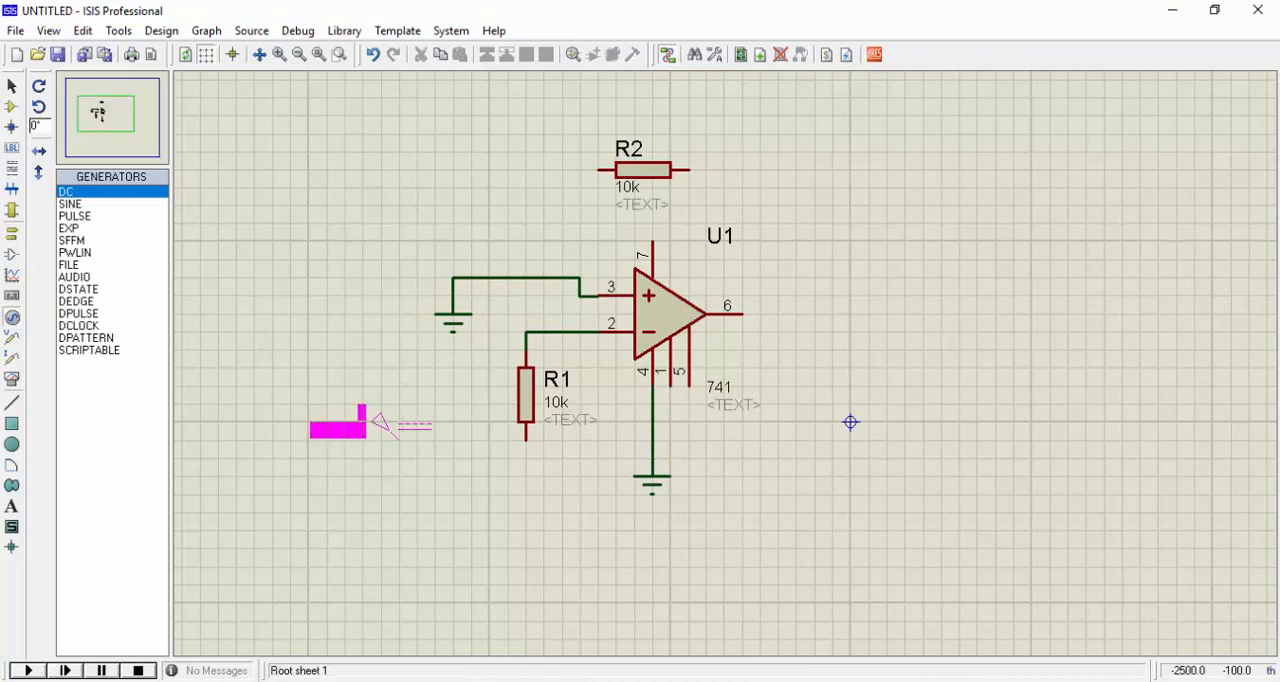
pyautogui.click(338, 425)
pyautogui.click(525, 455)
pyautogui.click(520, 210)
pyautogui.click(652, 230)
pyautogui.click(12, 378)
# Step: Place an oscilloscope with channel D on the output and channel A on R1's input
pyautogui.click(96, 191)
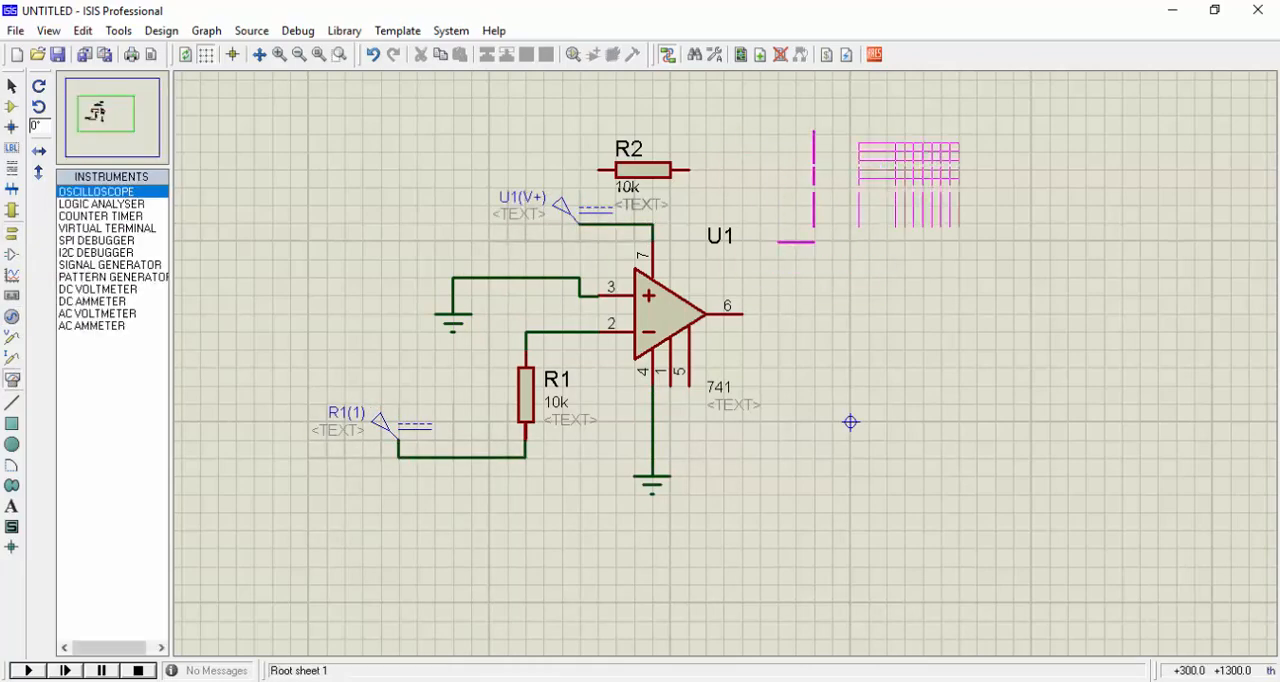
pyautogui.click(980, 200)
pyautogui.click(870, 261)
pyautogui.click(745, 313)
pyautogui.click(870, 151)
pyautogui.click(508, 330)
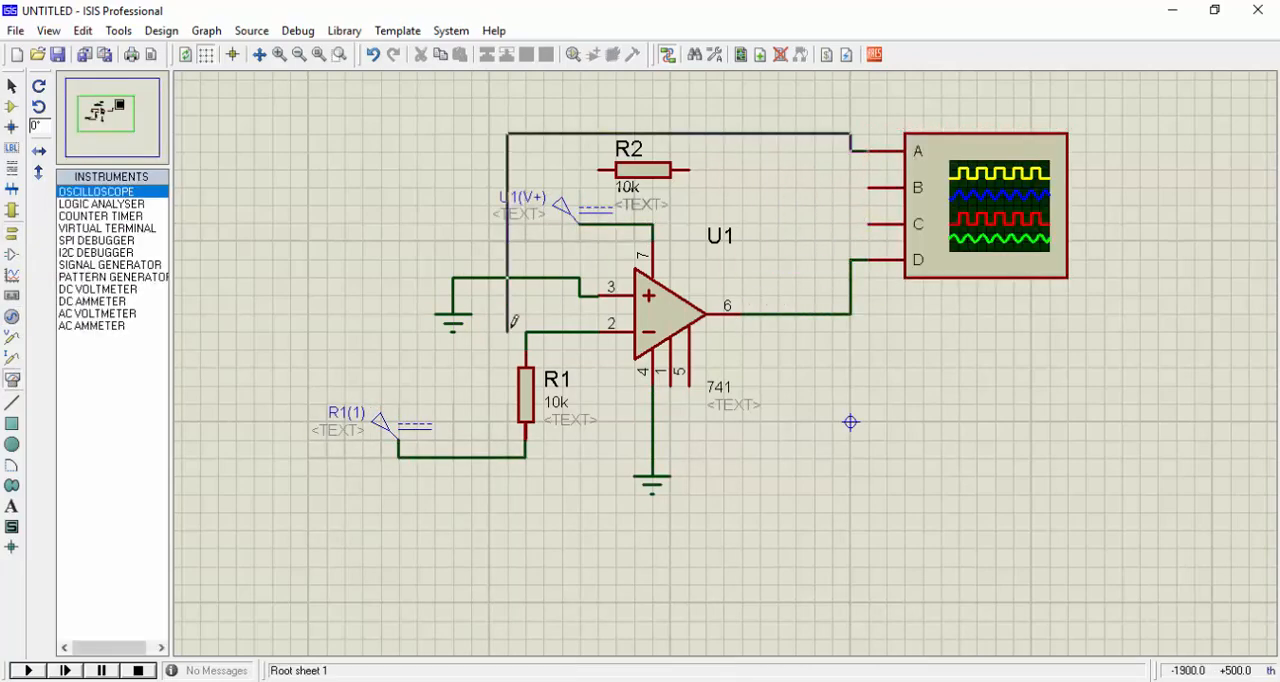
pyautogui.click(471, 457)
pyautogui.click(687, 170)
# Step: Wire R2 as feedback between the op-amp output and the pin 2 net
pyautogui.click(778, 313)
pyautogui.click(600, 170)
pyautogui.click(545, 330)
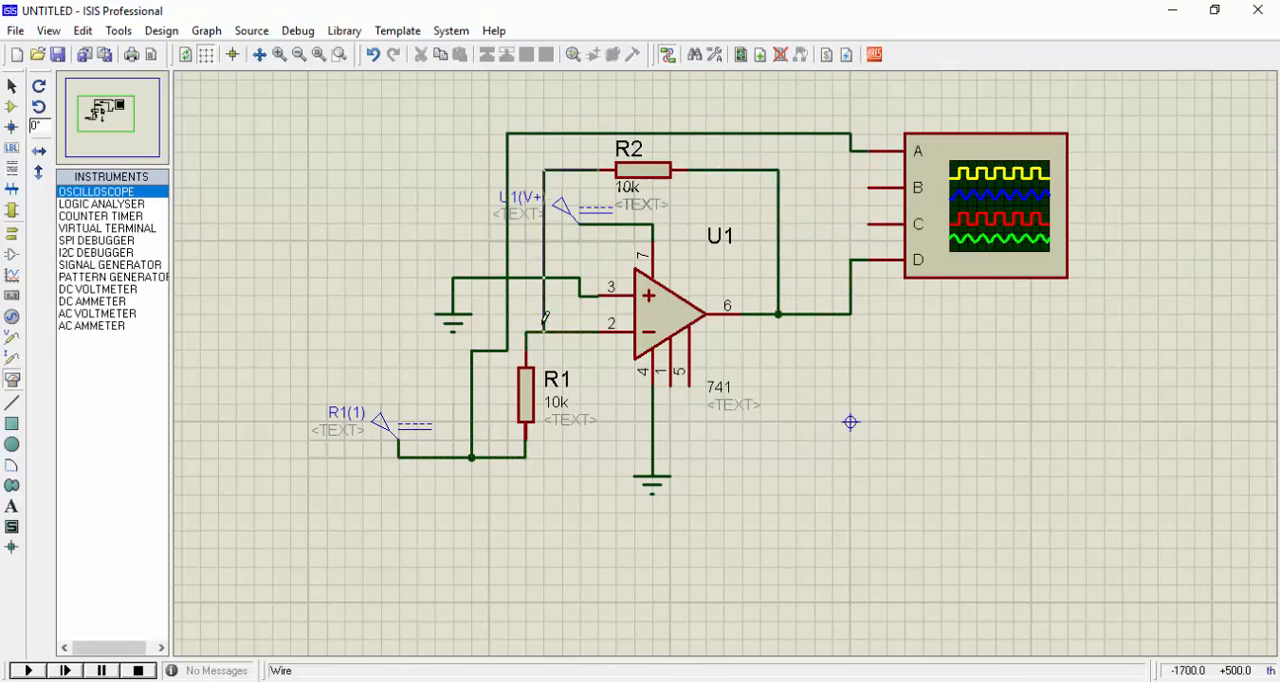
# Step: Make the input generator a 1 kHz sine with 1 V peak amplitude
pyautogui.doubleClick(400, 425)
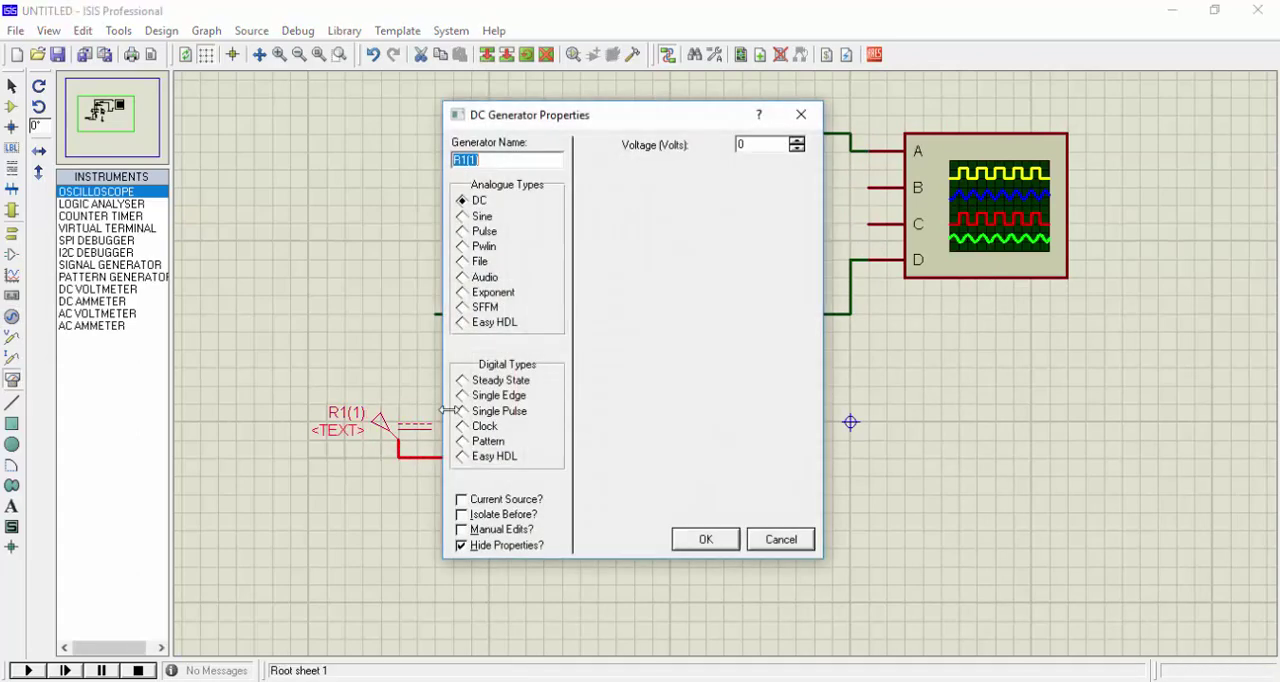
pyautogui.click(462, 216)
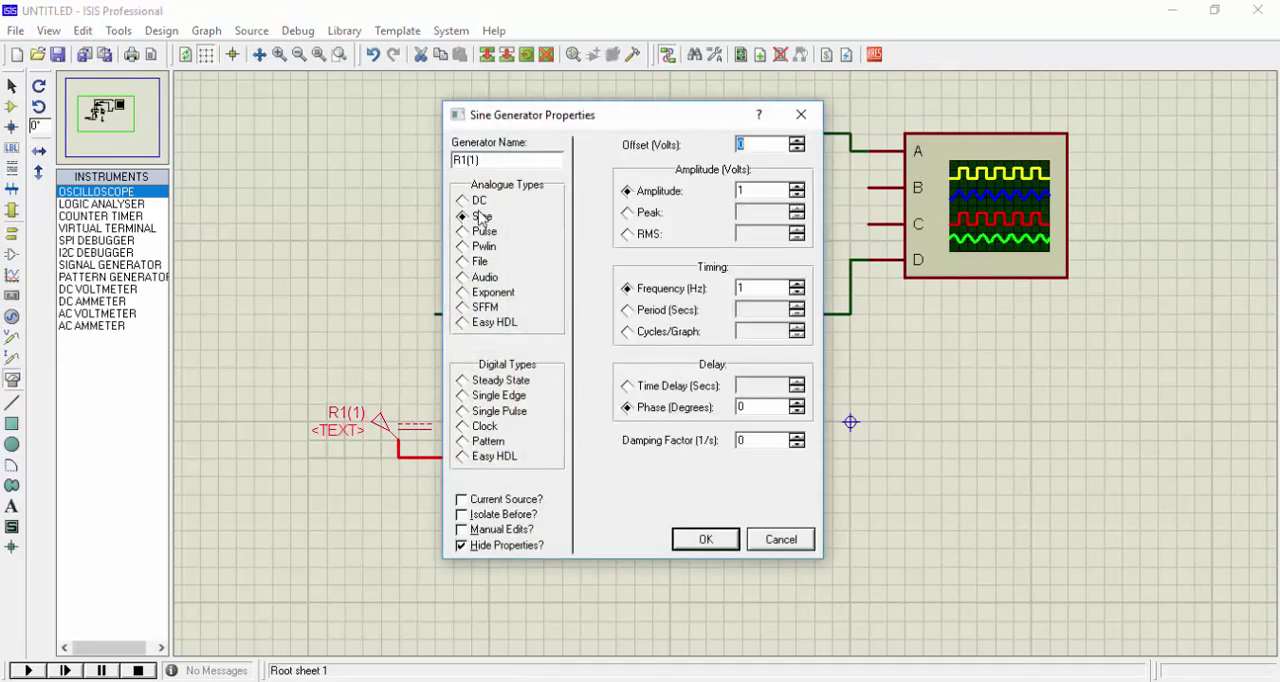
pyautogui.click(627, 213)
pyautogui.click(755, 212)
pyautogui.write('2')
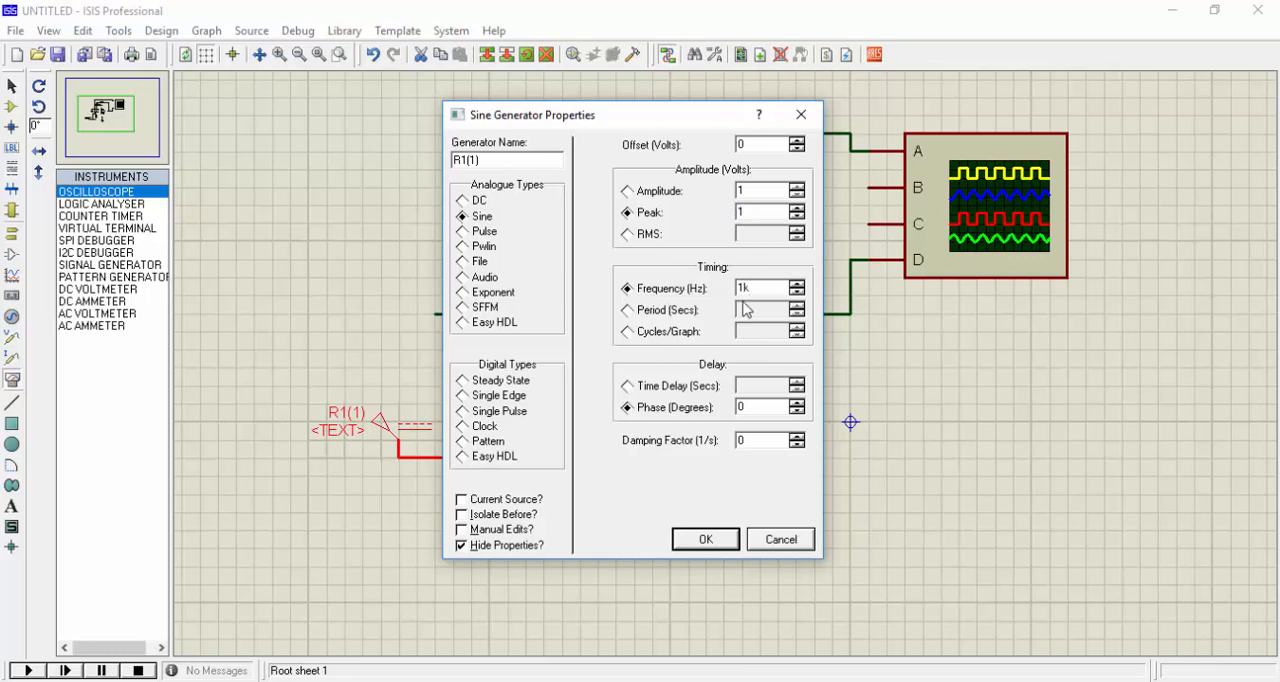
pyautogui.click(706, 539)
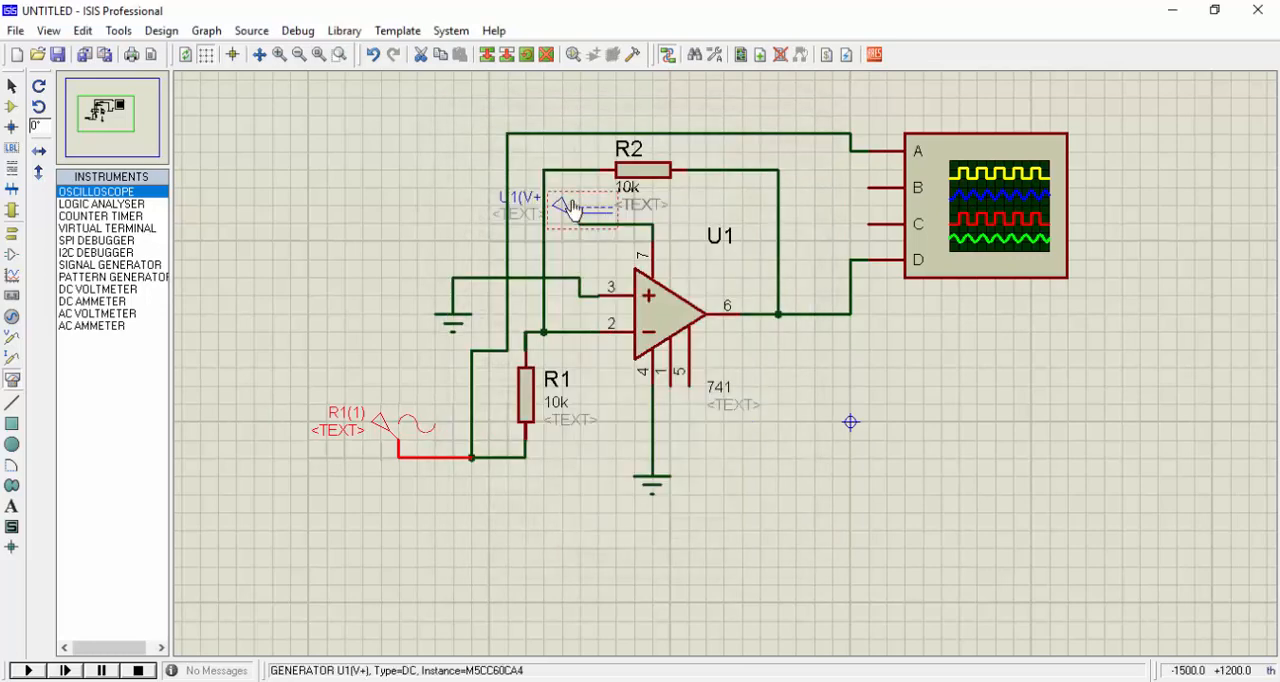
# Step: Set the U1(V+) positive supply generator to 12 V
pyautogui.doubleClick(565, 205)
pyautogui.write('12')
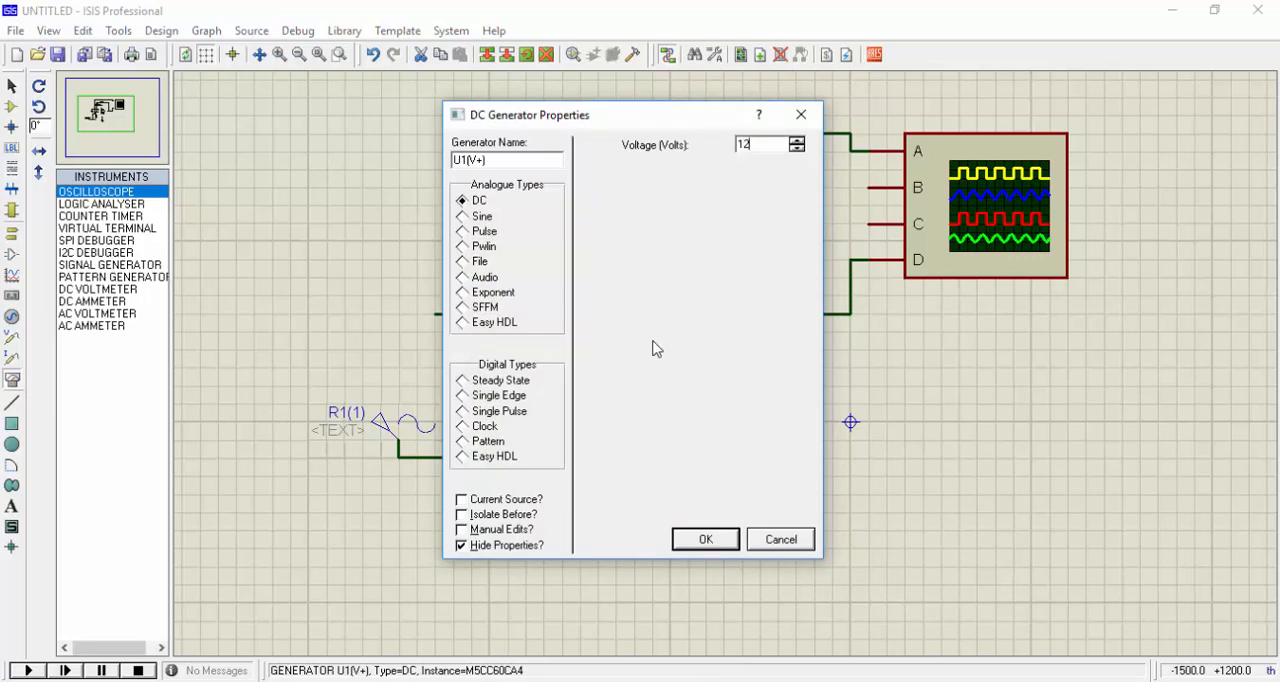
pyautogui.click(706, 539)
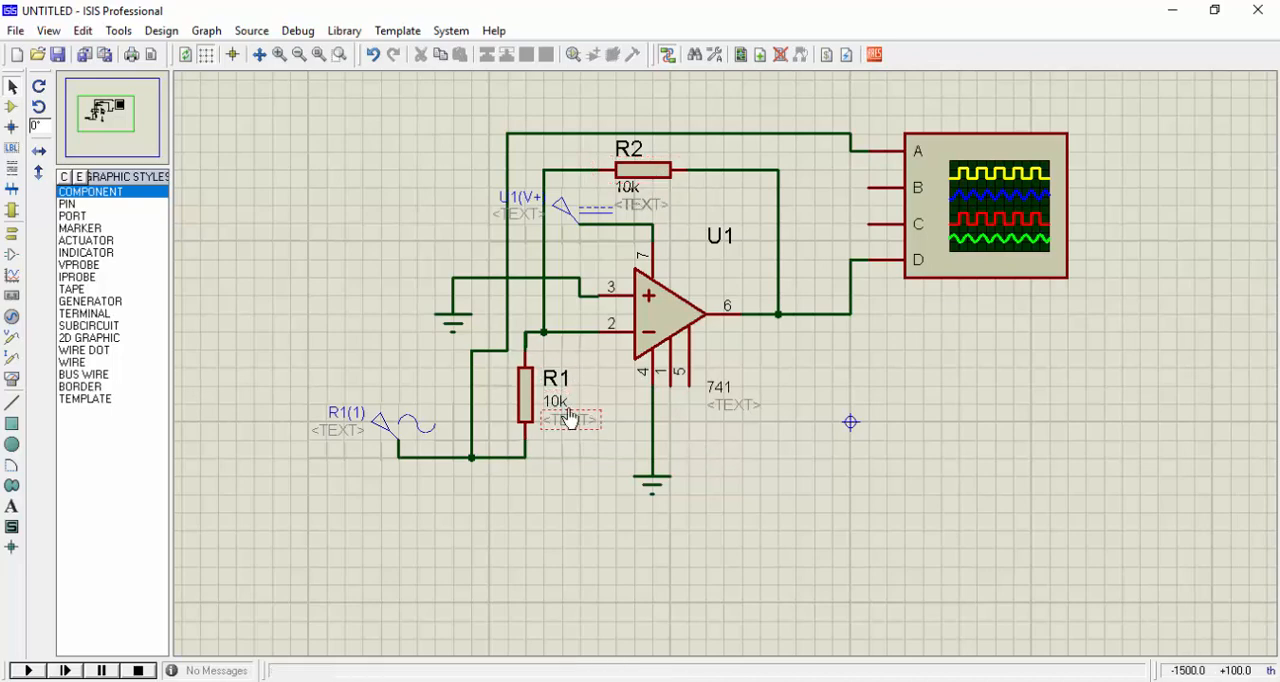
# Step: Set R1's resistance to 1k in the Edit Component dialog
pyautogui.doubleClick(555, 400)
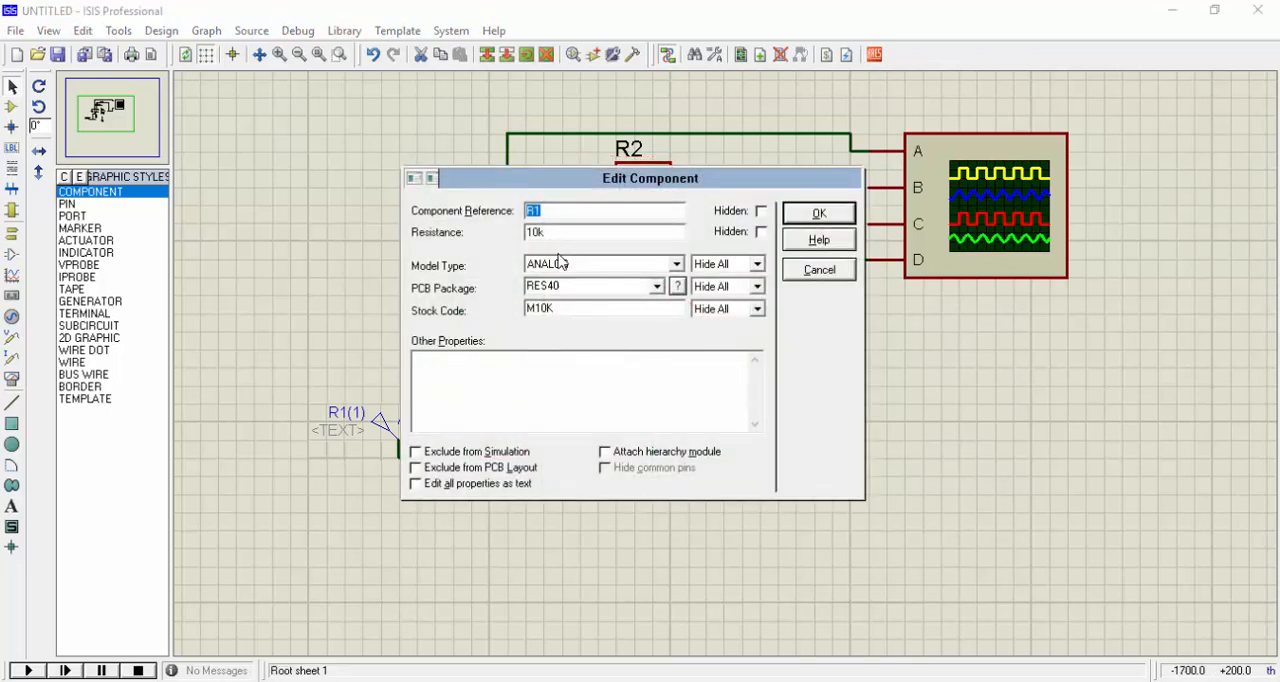
pyautogui.click(534, 231)
pyautogui.press('Return')
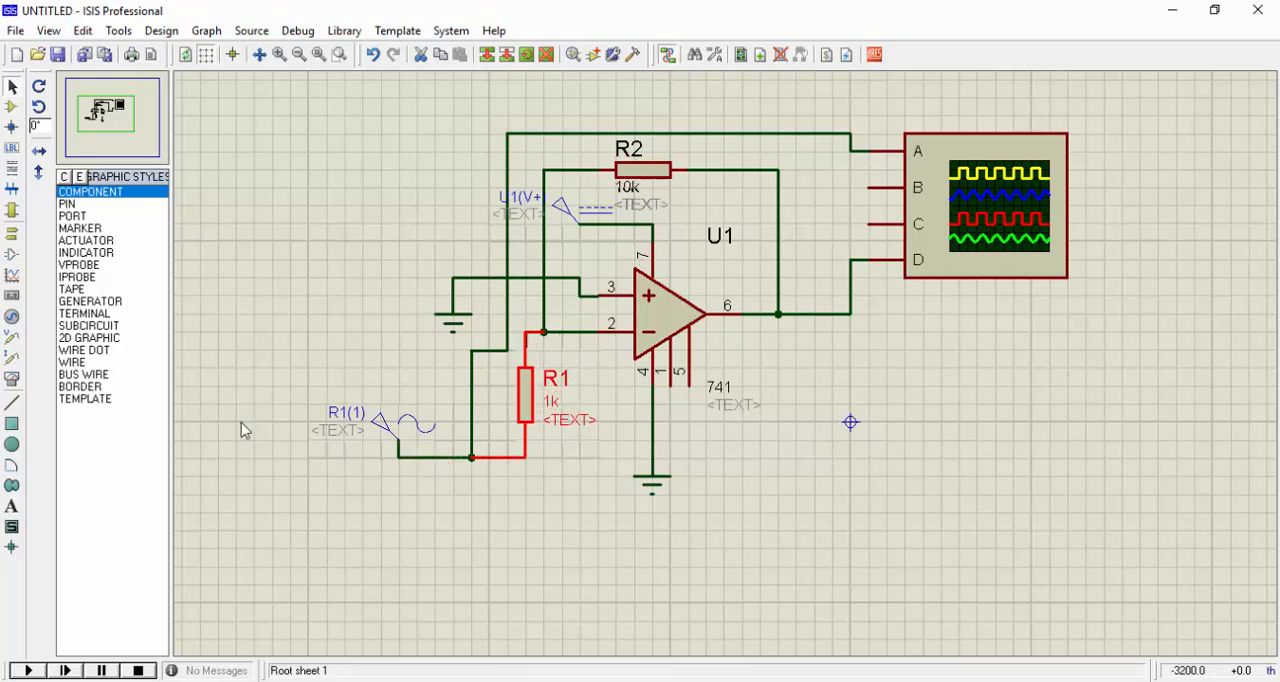
# Step: Place voltage probes on the R1 input wire and the op-amp output wire
pyautogui.click(13, 355)
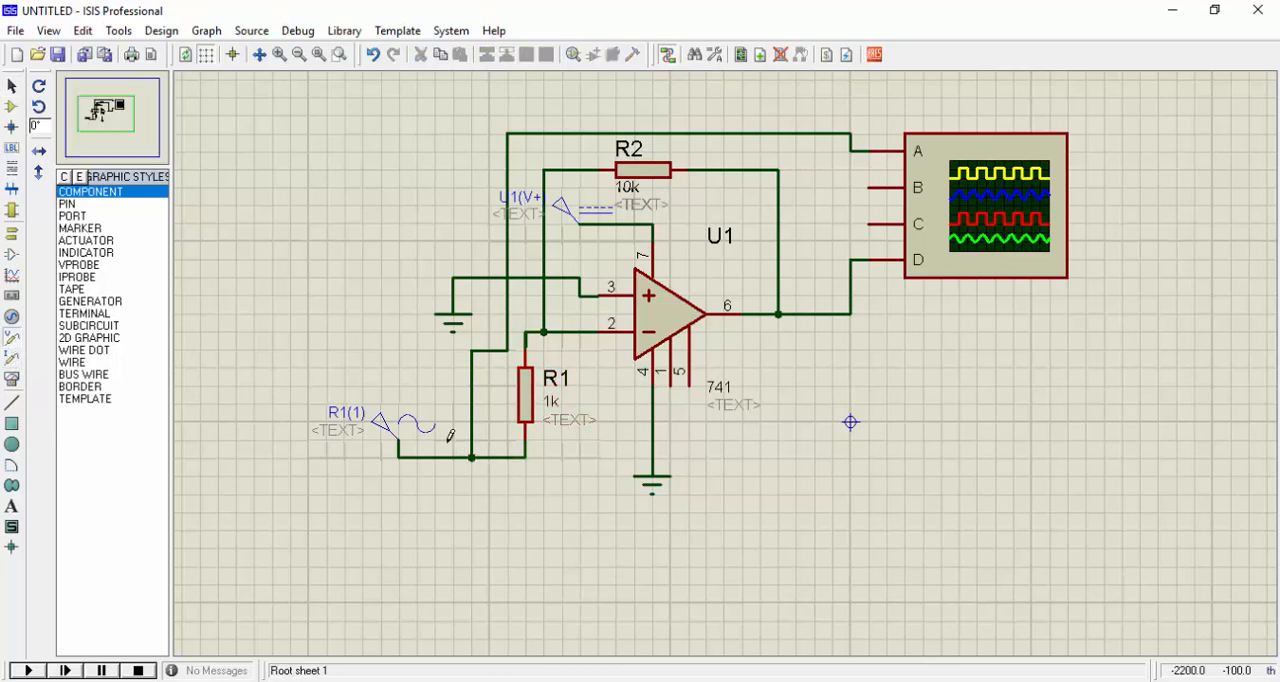
pyautogui.click(475, 432)
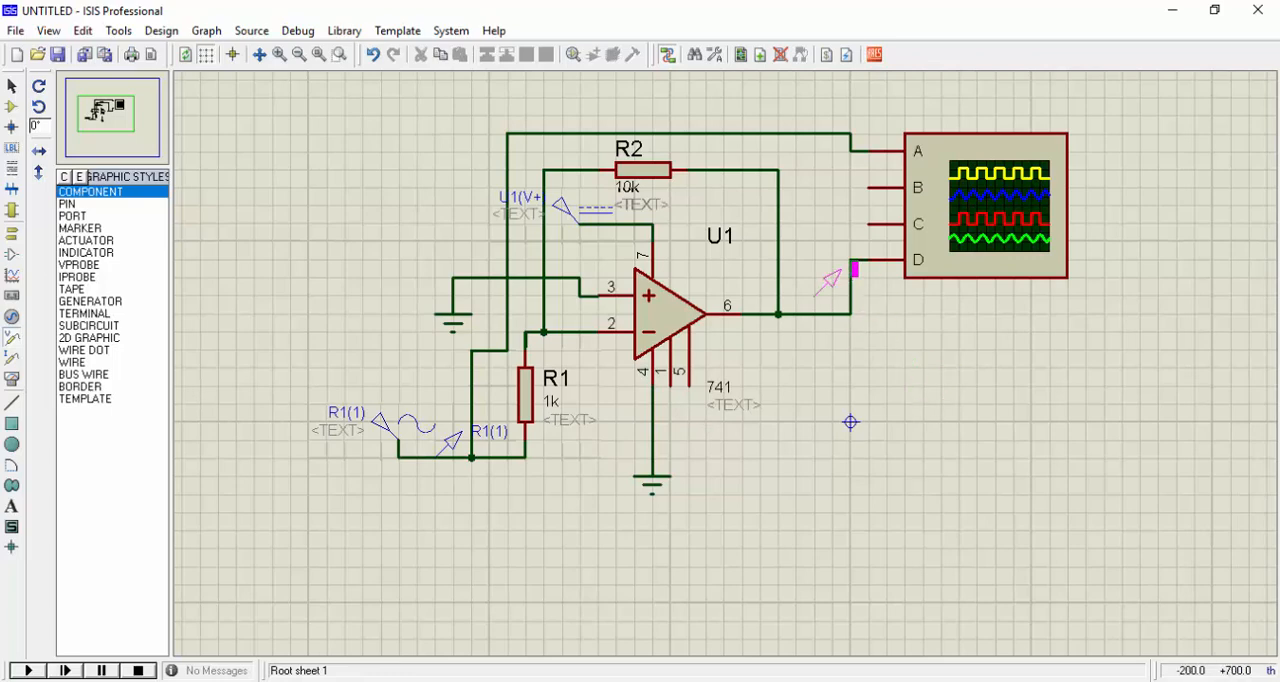
pyautogui.click(850, 268)
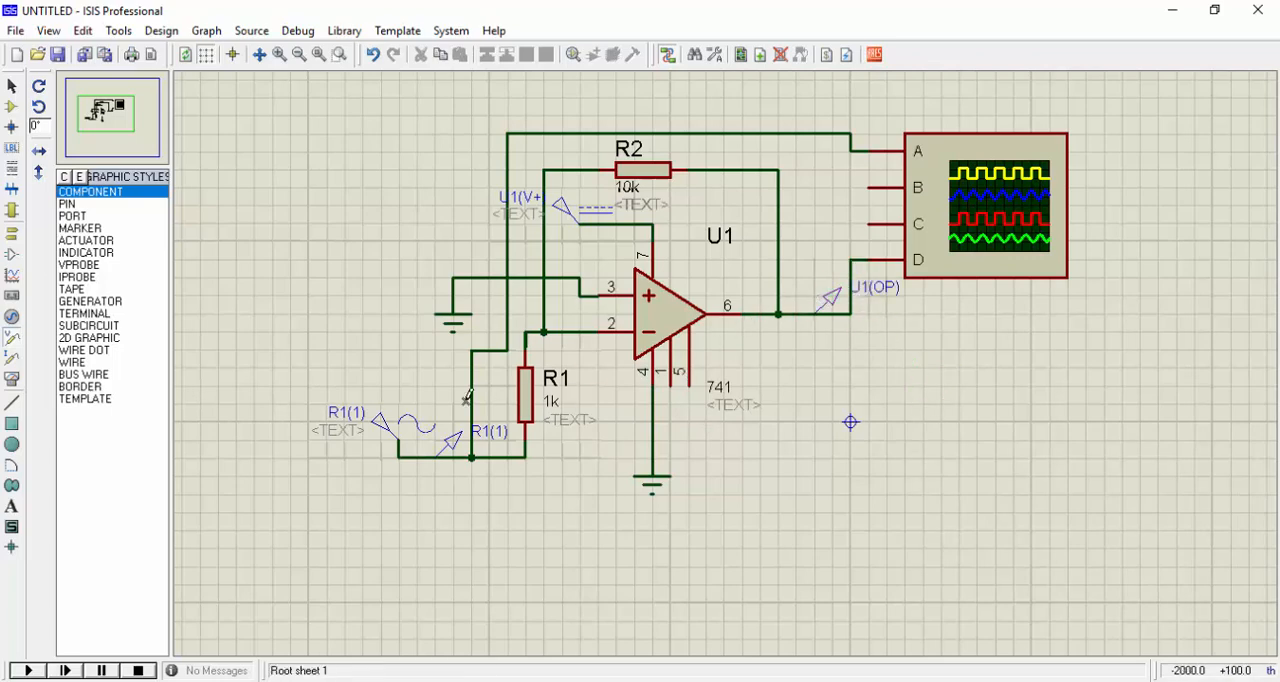
# Step: Run the simulation briefly, then stop it to return to editing
pyautogui.click(32, 671)
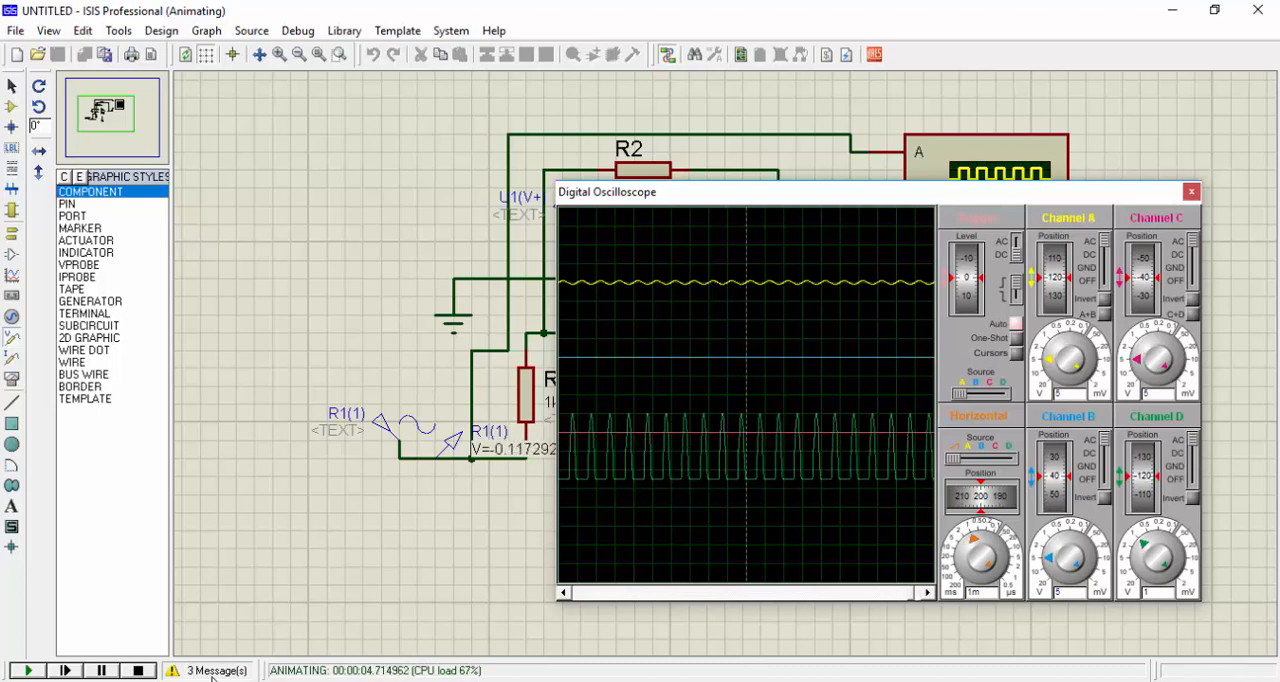
pyautogui.click(138, 670)
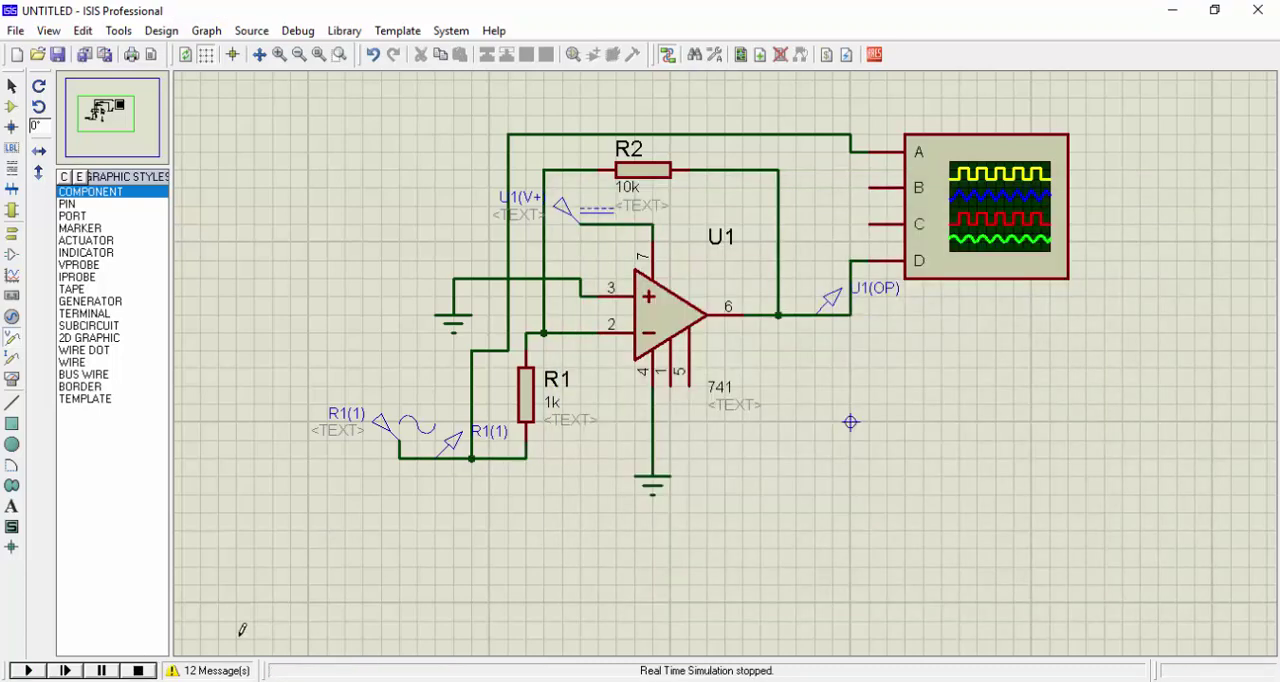
# Step: Replace pin 4's ground with a DC generator U1(V-) set to -12 V
pyautogui.click(652, 486)
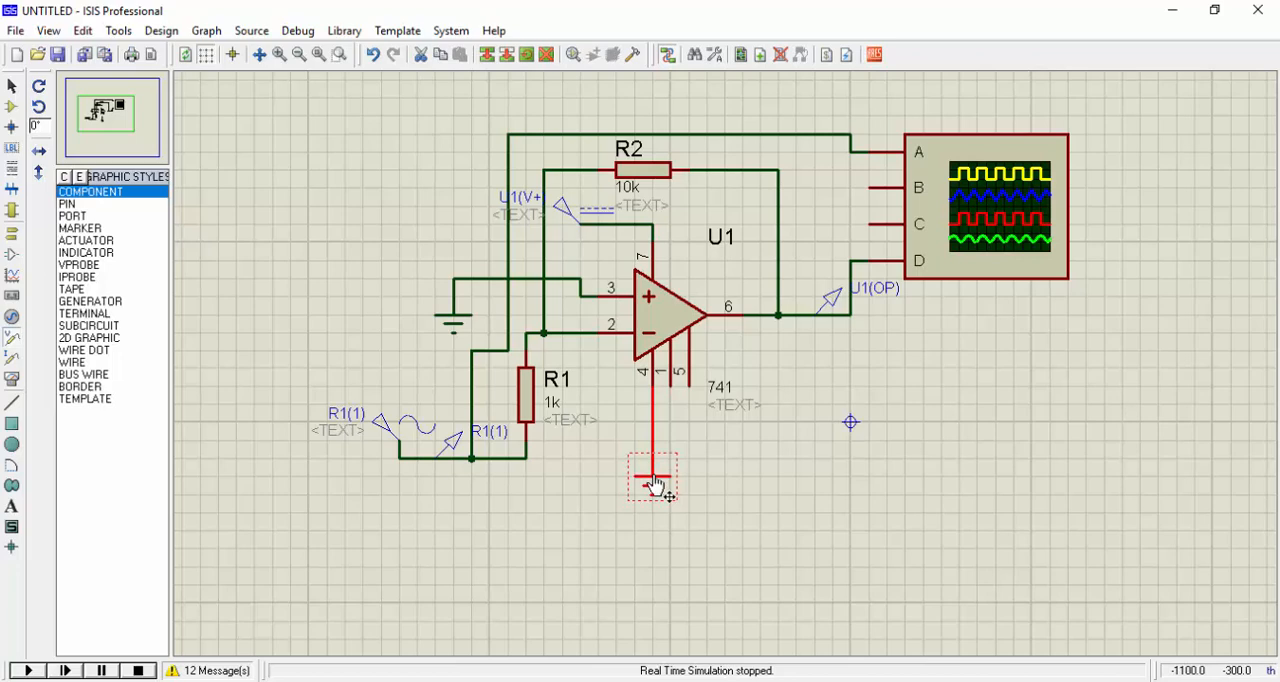
pyautogui.press('Delete')
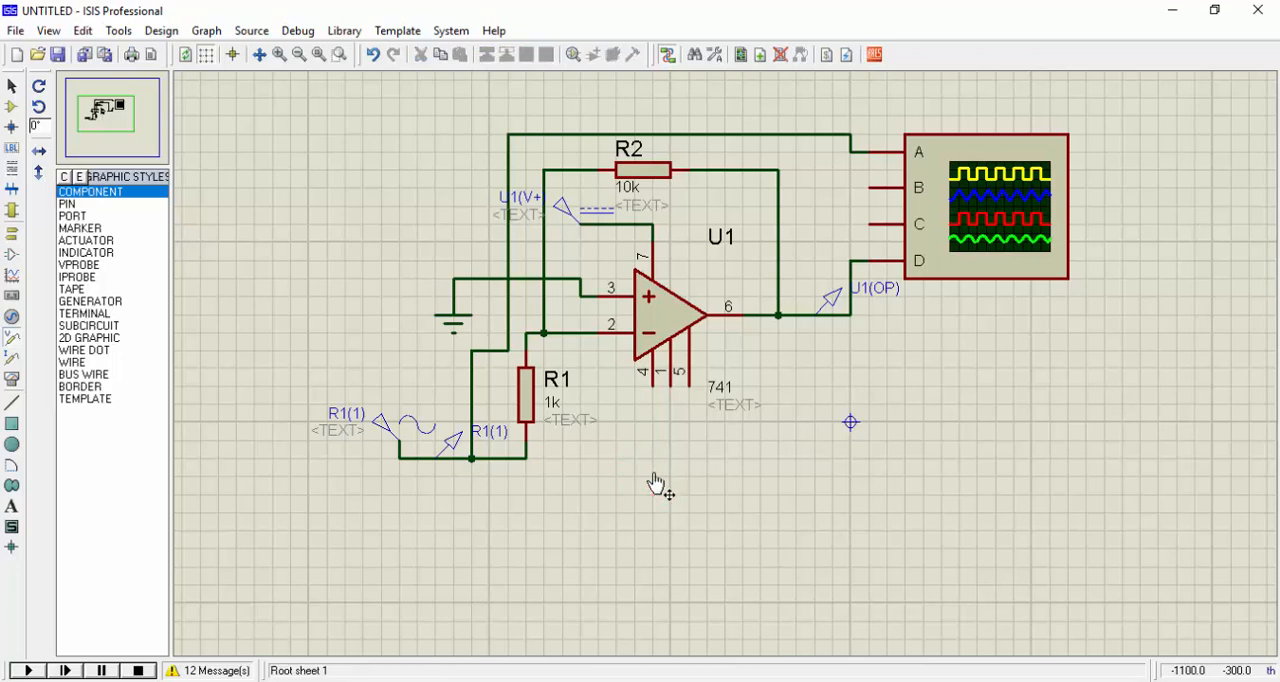
pyautogui.click(12, 253)
pyautogui.click(12, 275)
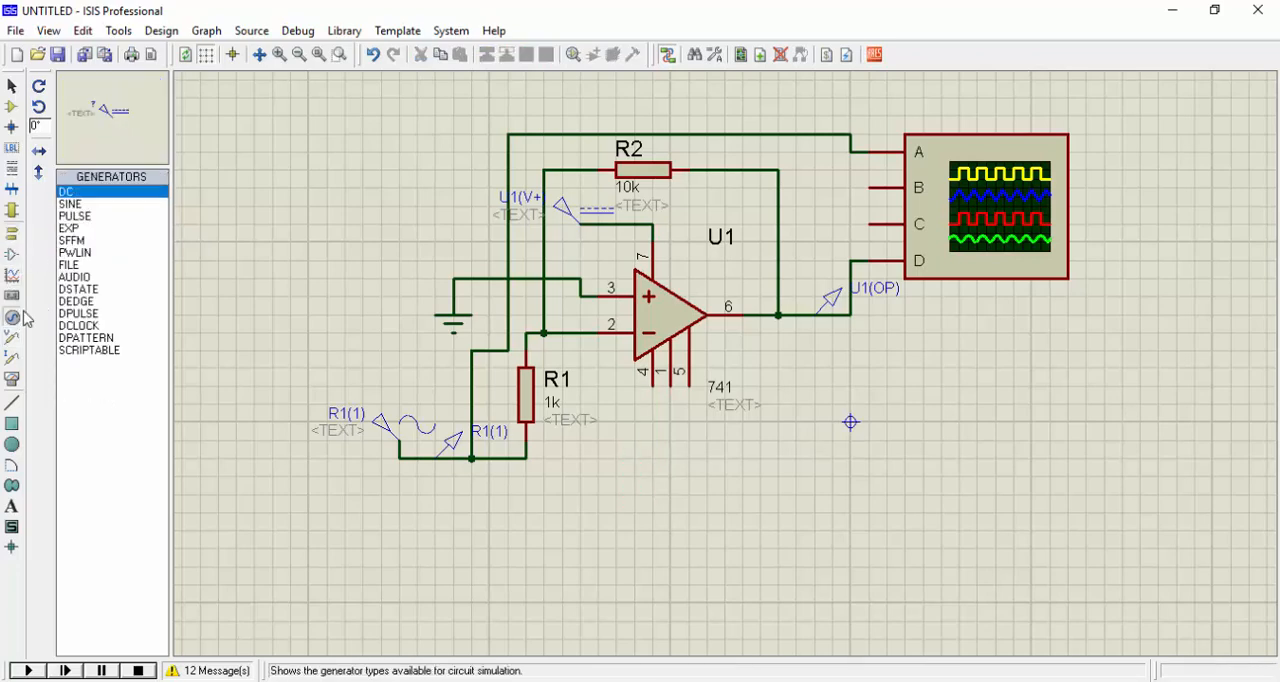
pyautogui.click(640, 480)
pyautogui.doubleClick(615, 485)
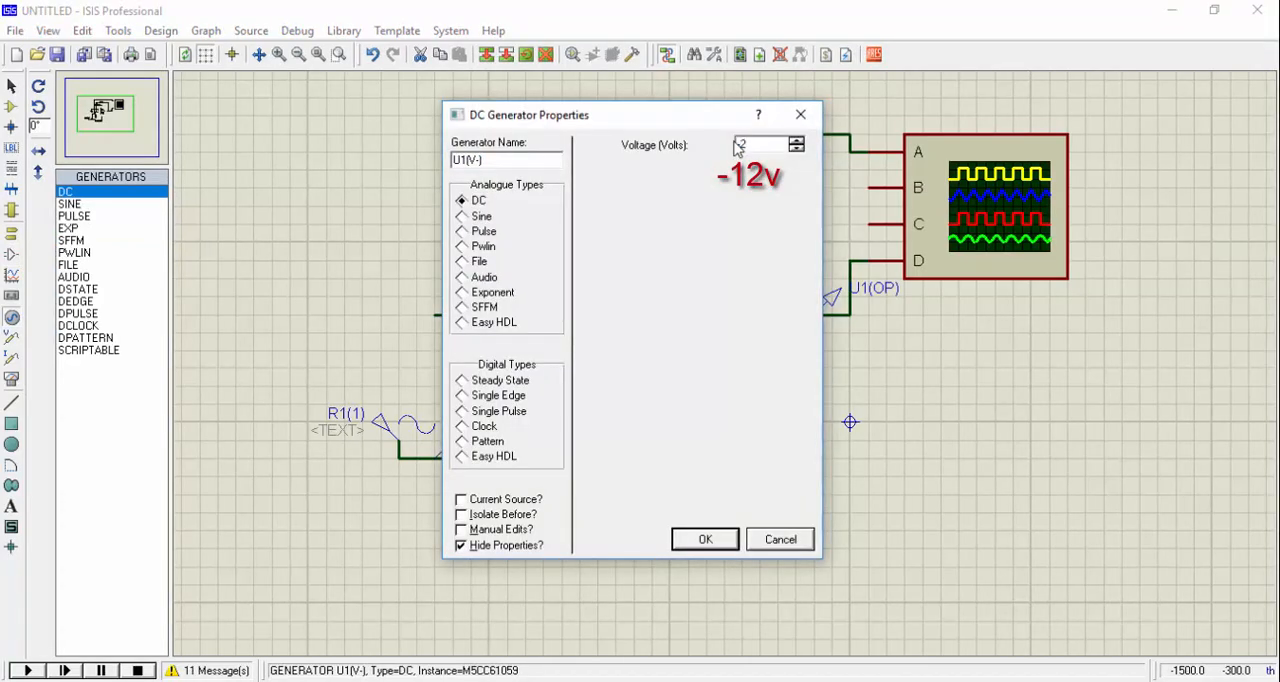
pyautogui.press('Return')
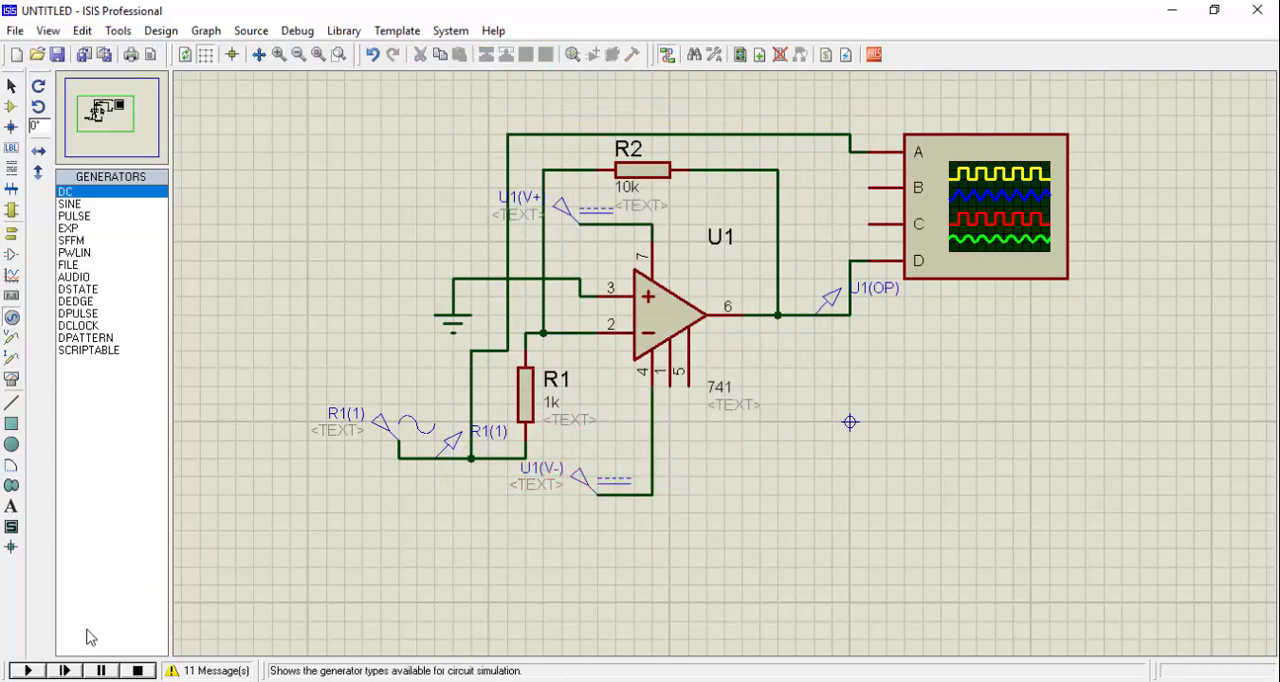
# Step: Run the simulation and overlay the traces with channel A at 2 V/div
pyautogui.click(26, 671)
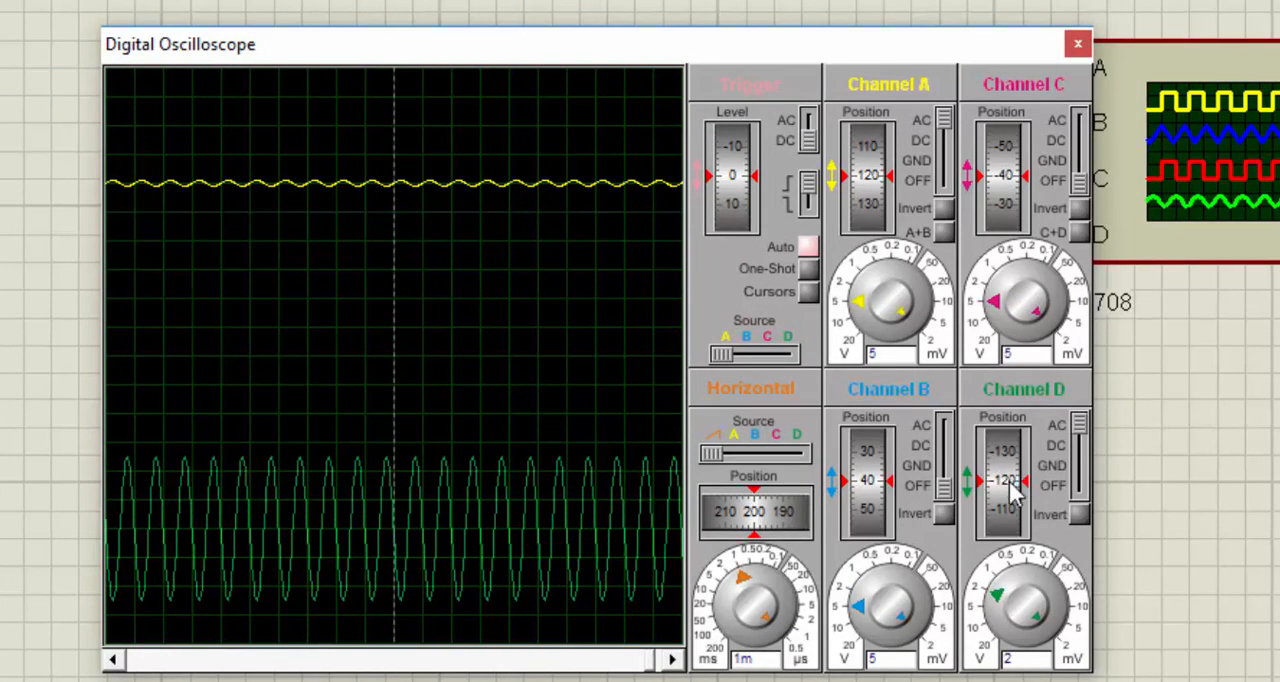
pyautogui.moveTo(1012, 485); pyautogui.dragTo(1005, 380)
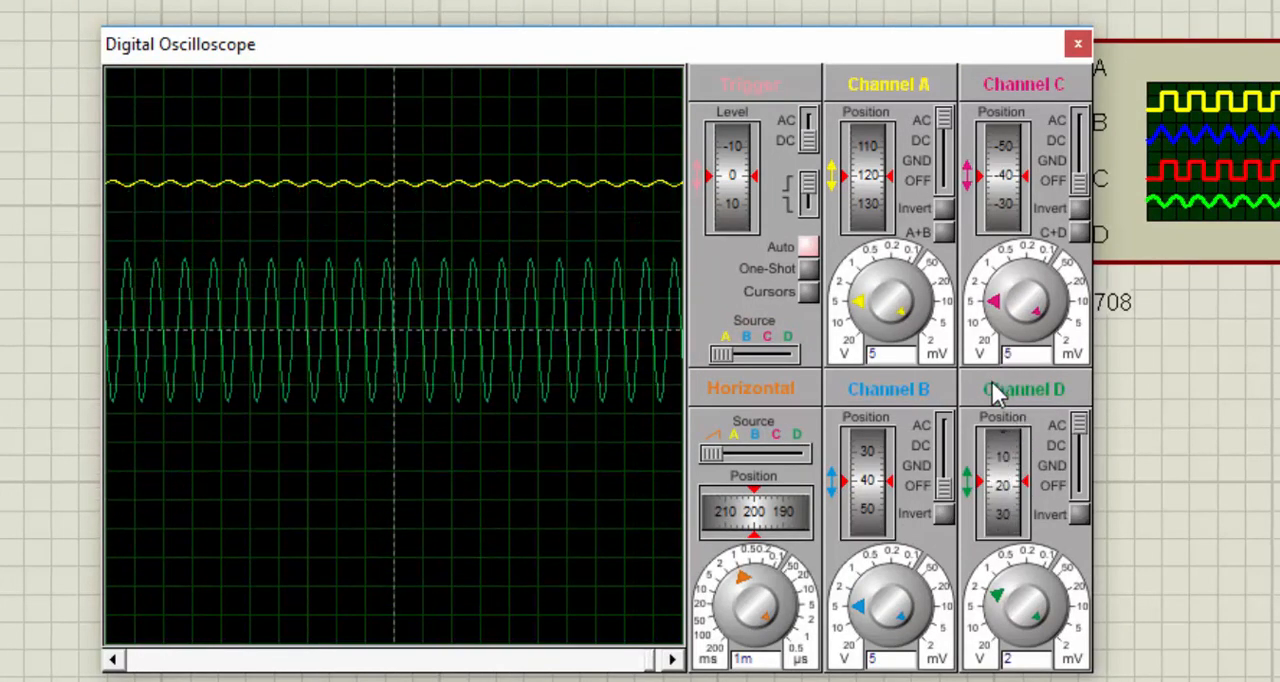
pyautogui.moveTo(866, 150); pyautogui.dragTo(850, 260)
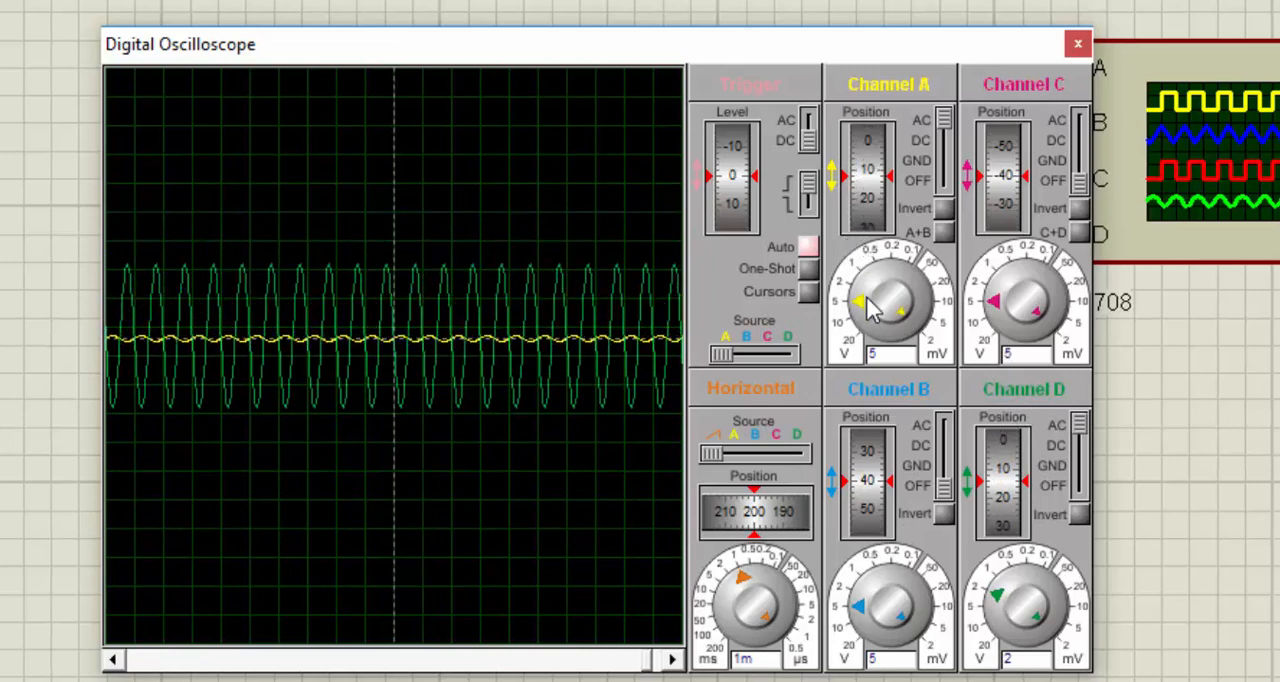
pyautogui.moveTo(872, 310); pyautogui.dragTo(862, 288)
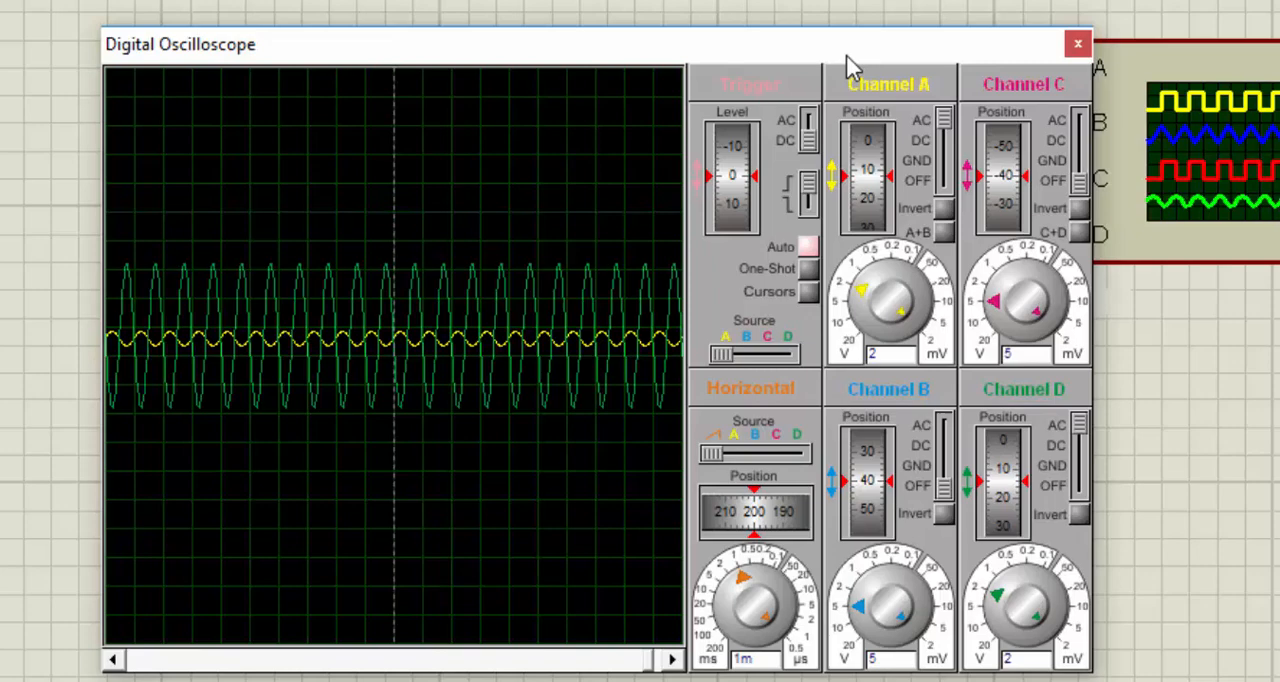
# Step: Move the oscilloscope window aside to reveal the probe readings on the schematic
pyautogui.moveTo(846, 44); pyautogui.dragTo(1150, 401)
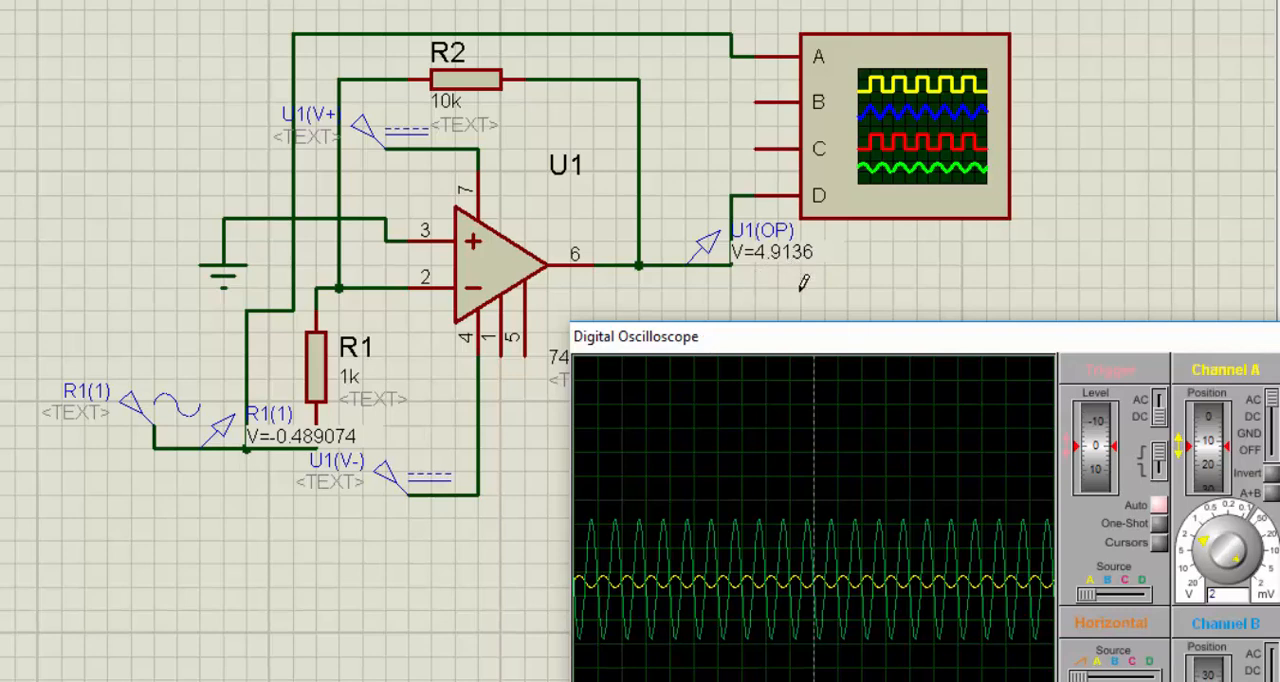
pyautogui.moveTo(809, 337); pyautogui.dragTo(778, 305)
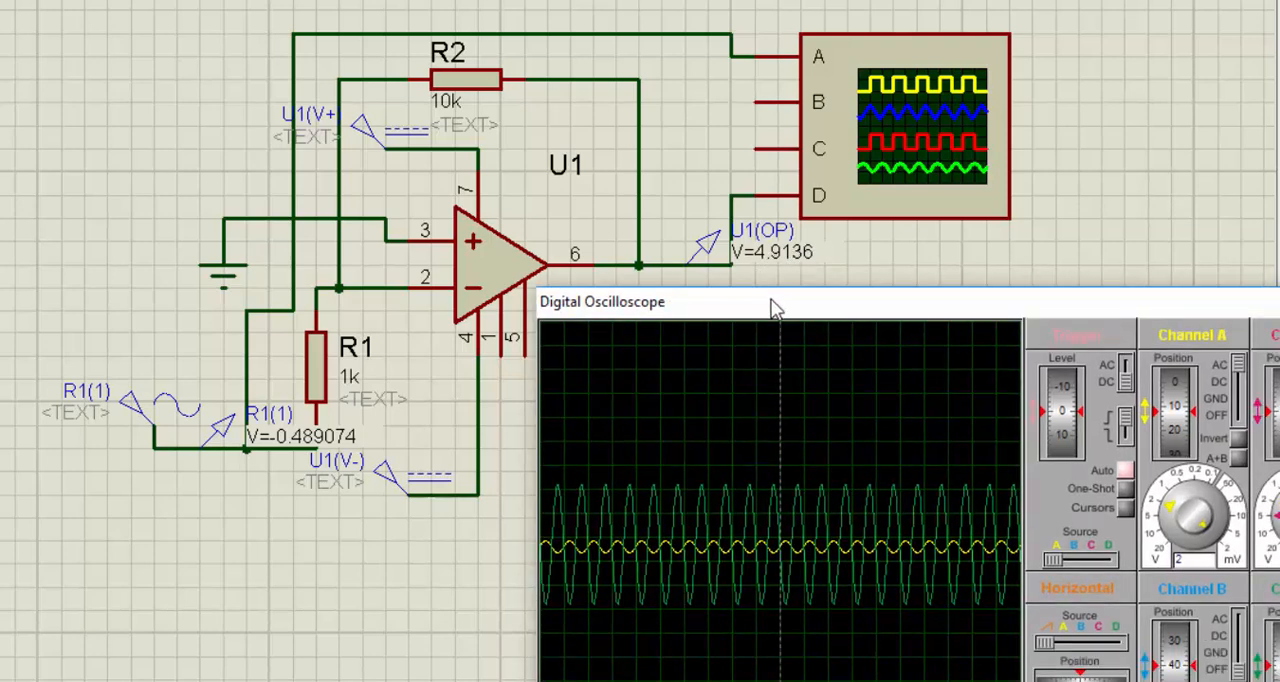